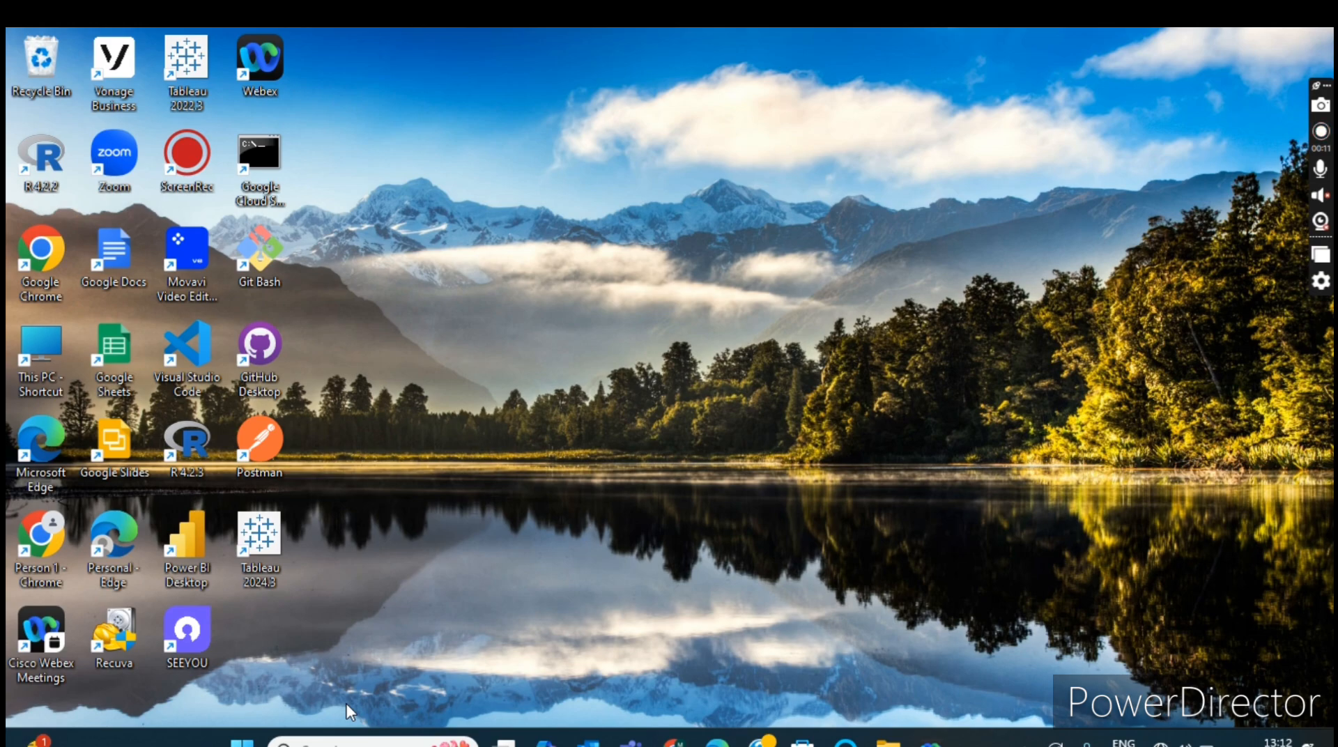
# - Open SQL Server Management Studio and connect to the Database Engine server with Windows Authentication
pyautogui.click(363, 740)
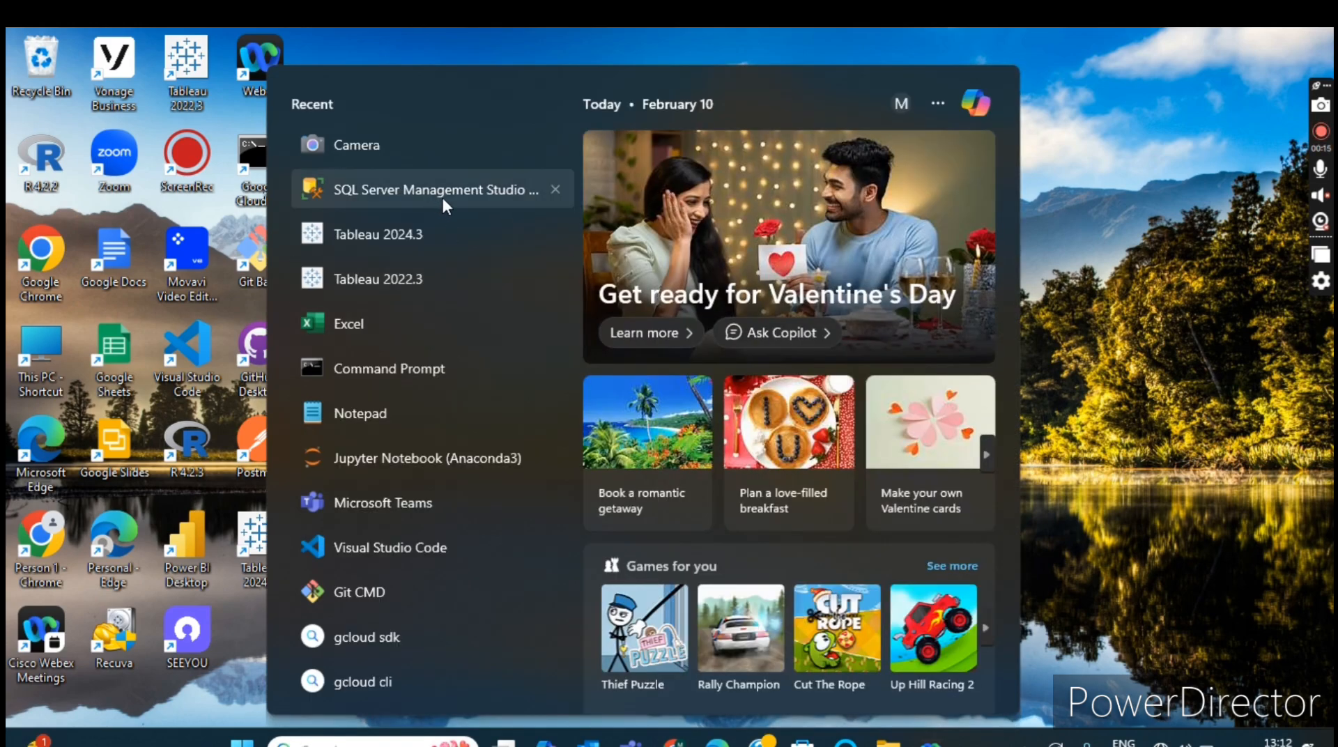
pyautogui.click(443, 198)
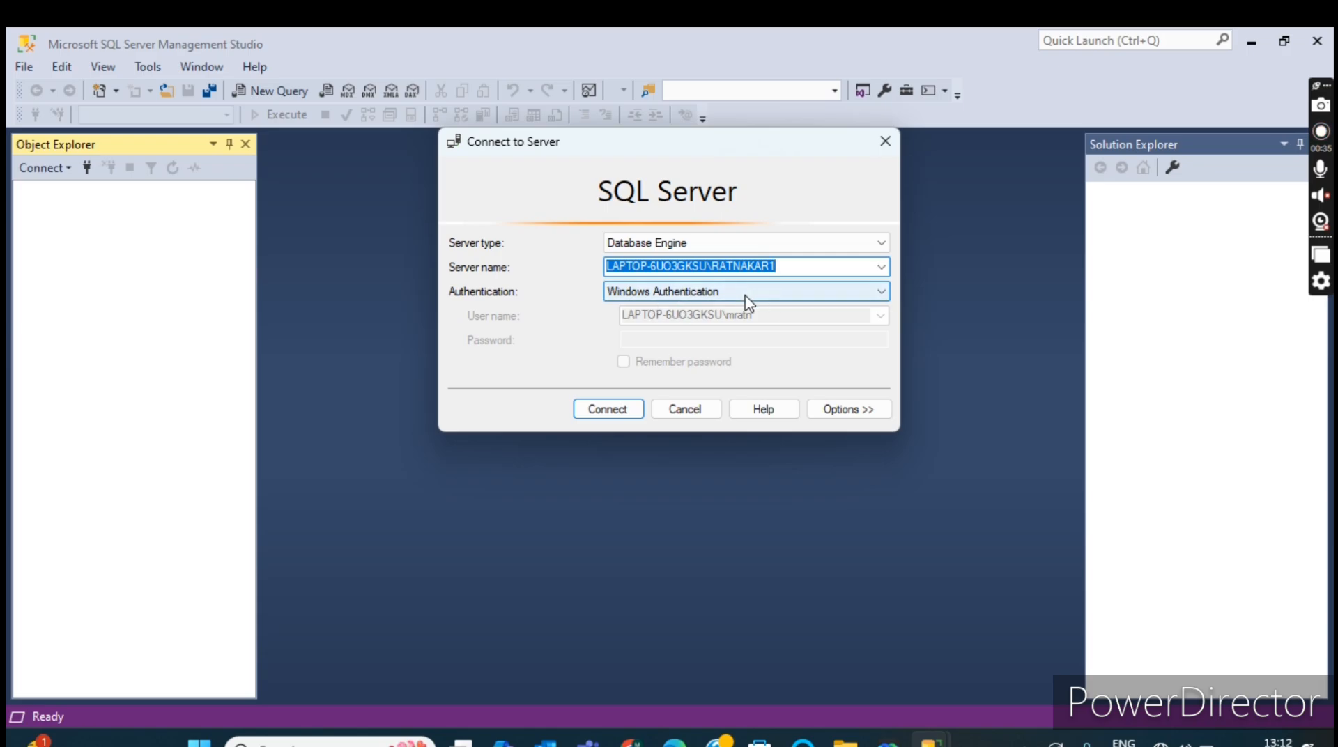
pyautogui.click(608, 409)
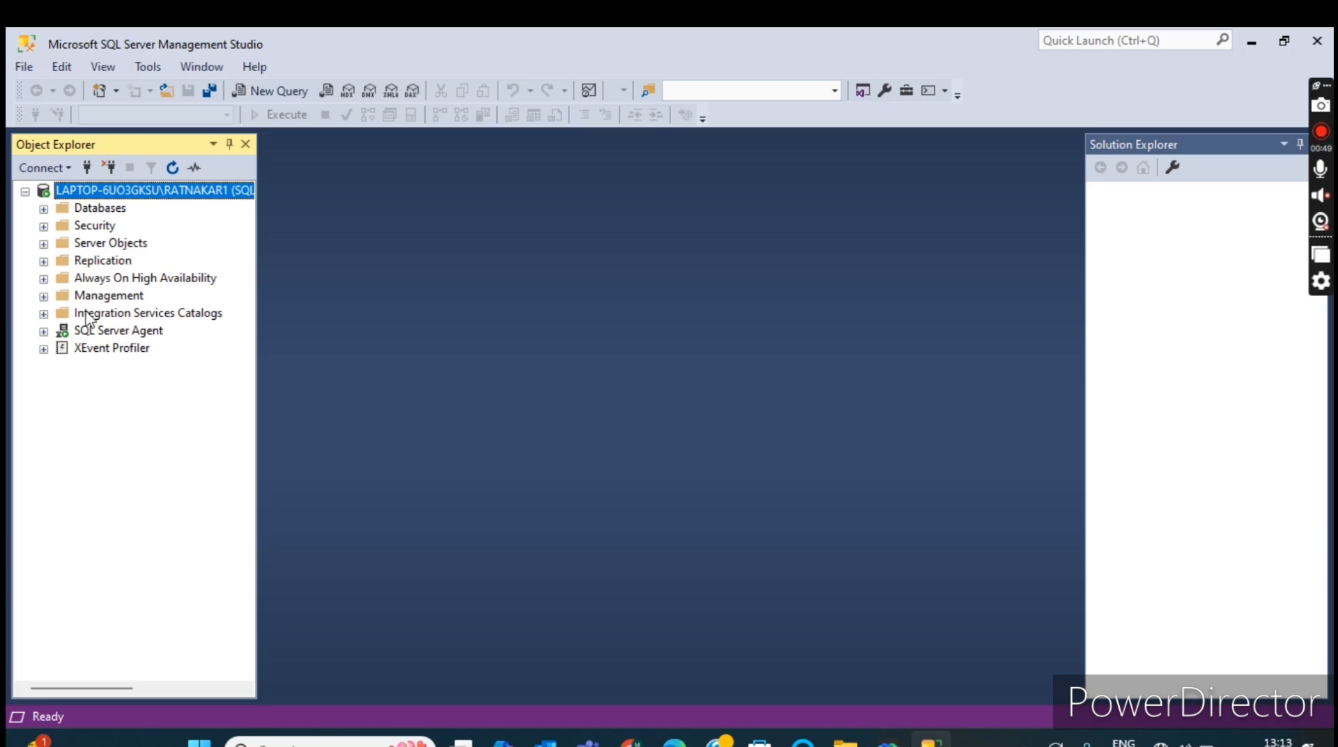
# - Look through the server's databases, the contents of Student_Database and the tasks available for it
pyautogui.click(43, 209)
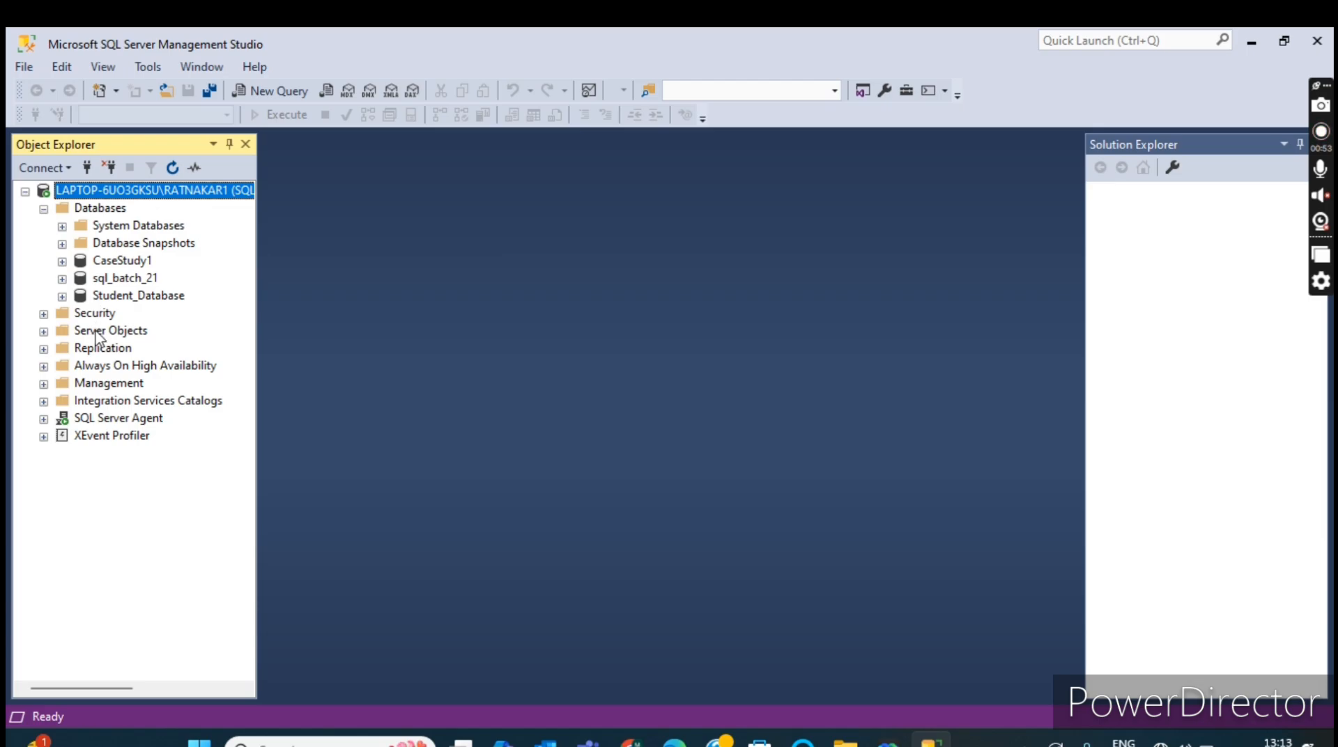
pyautogui.click(62, 296)
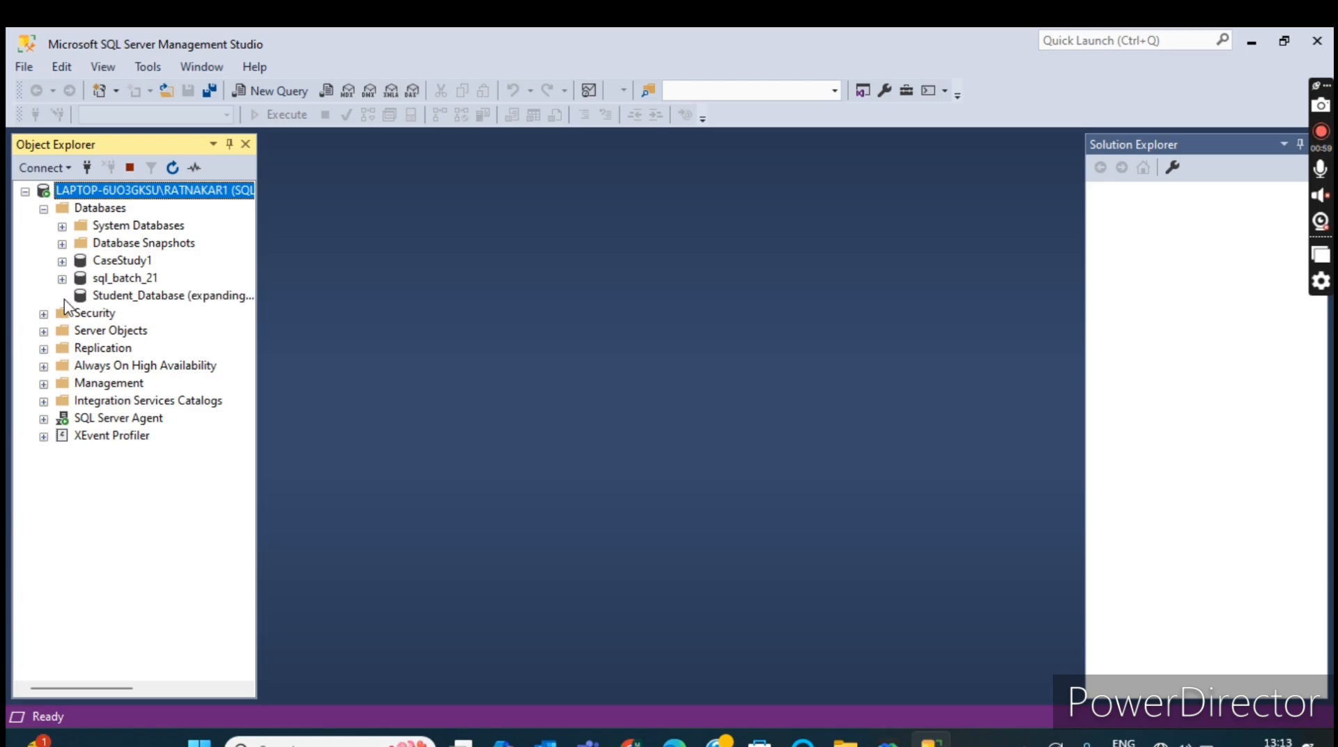
pyautogui.click(125, 302)
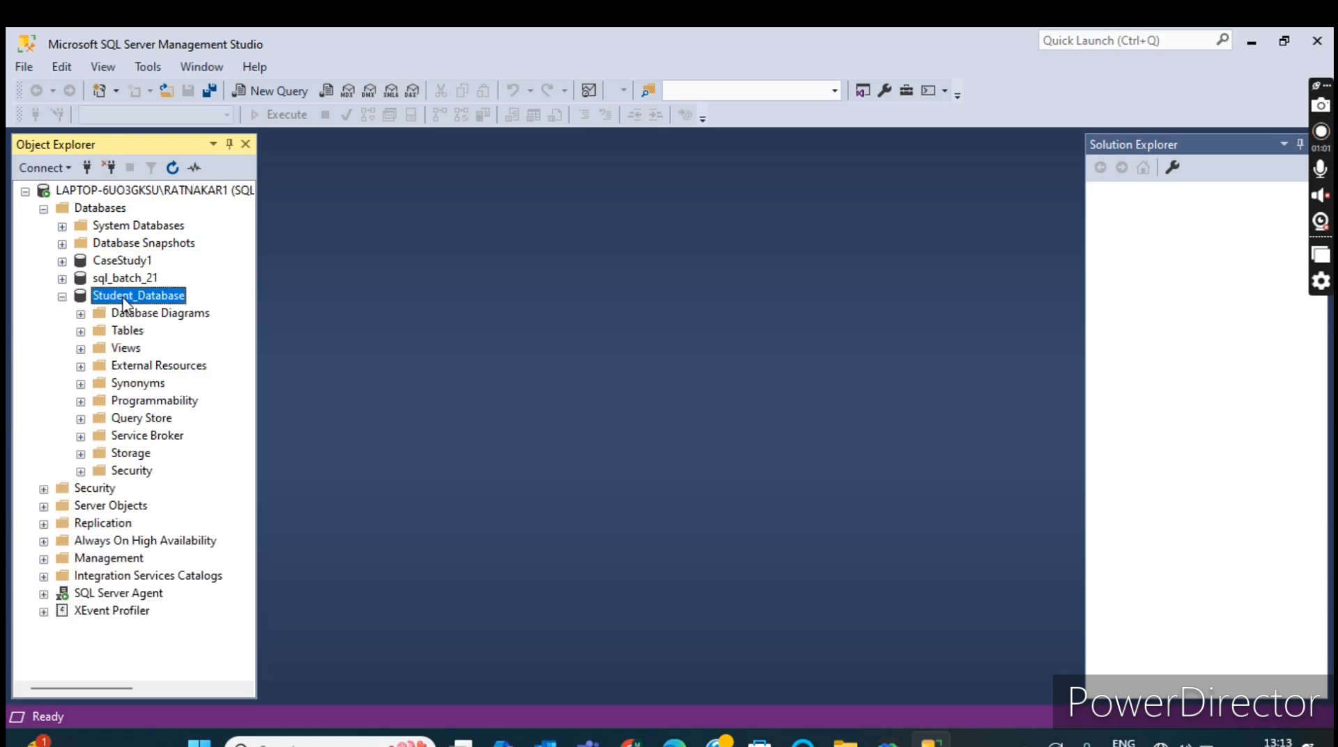
pyautogui.rightClick(125, 303)
pyautogui.moveTo(209, 388)
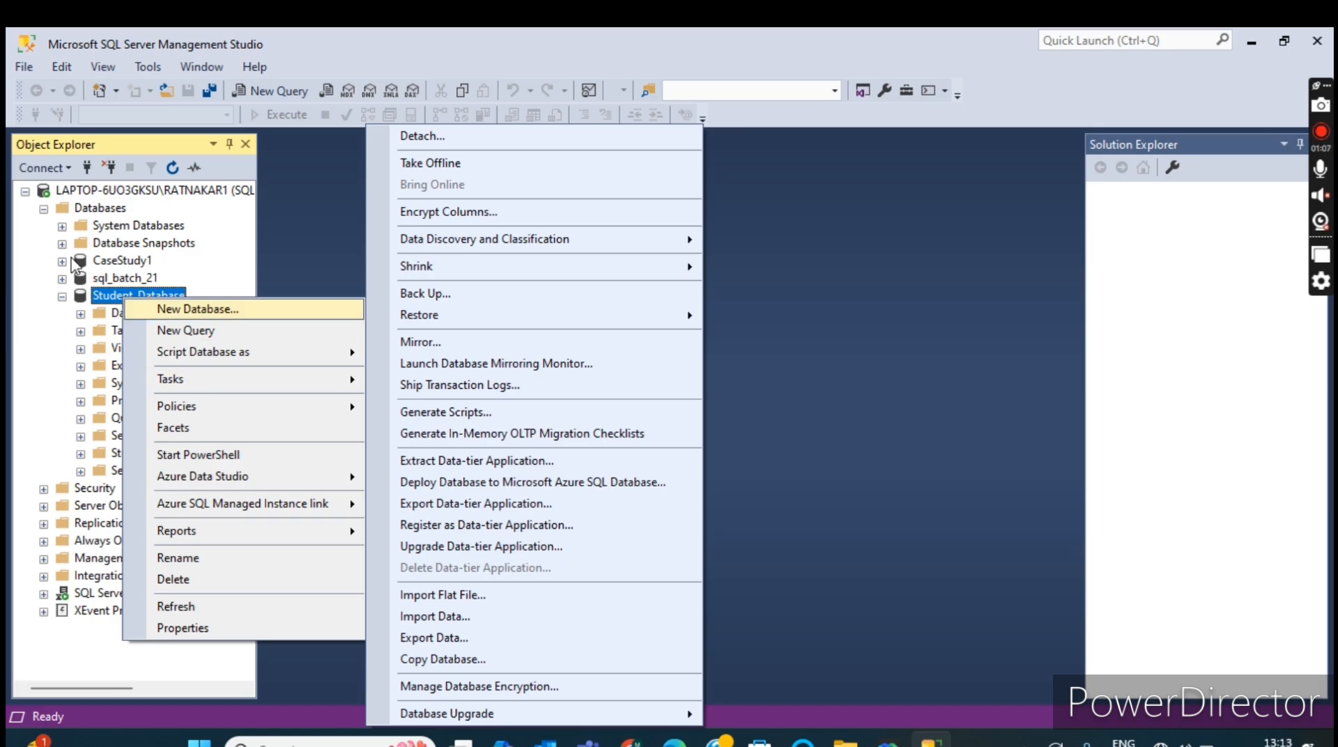
pyautogui.click(62, 297)
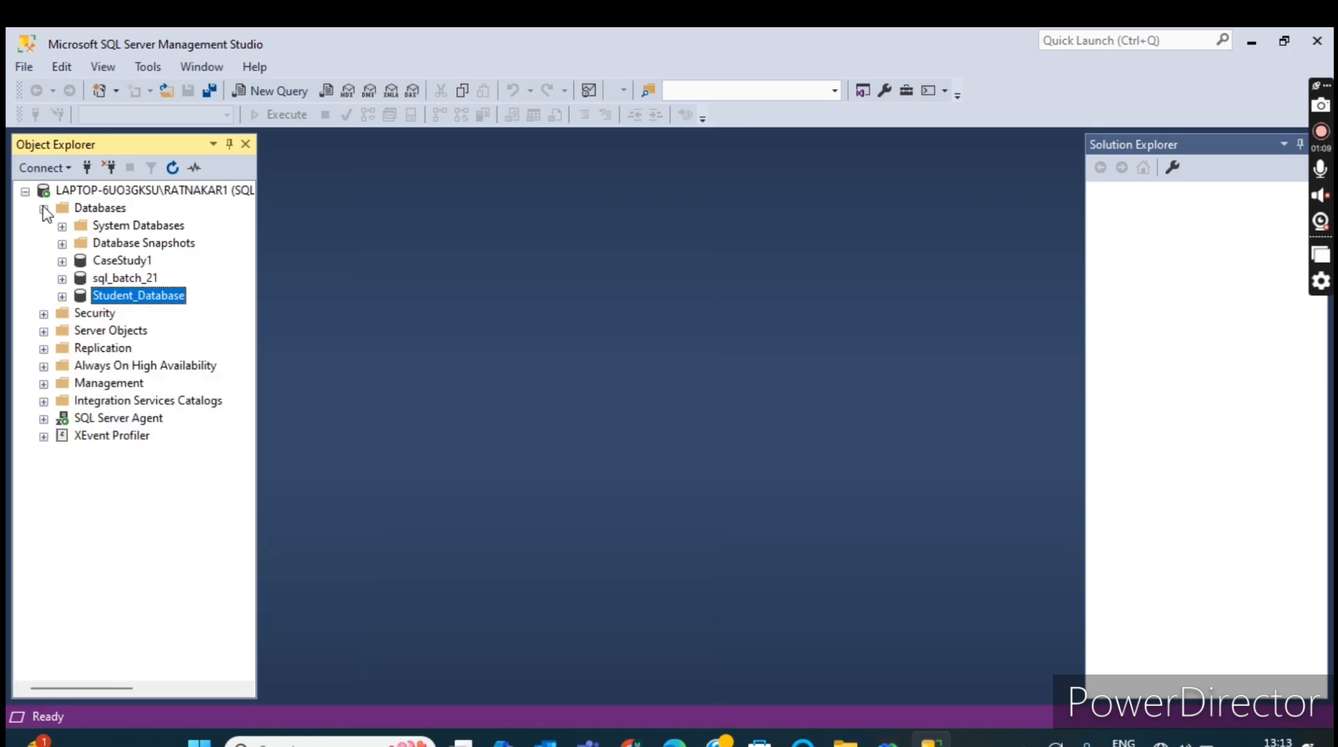
pyautogui.click(43, 209)
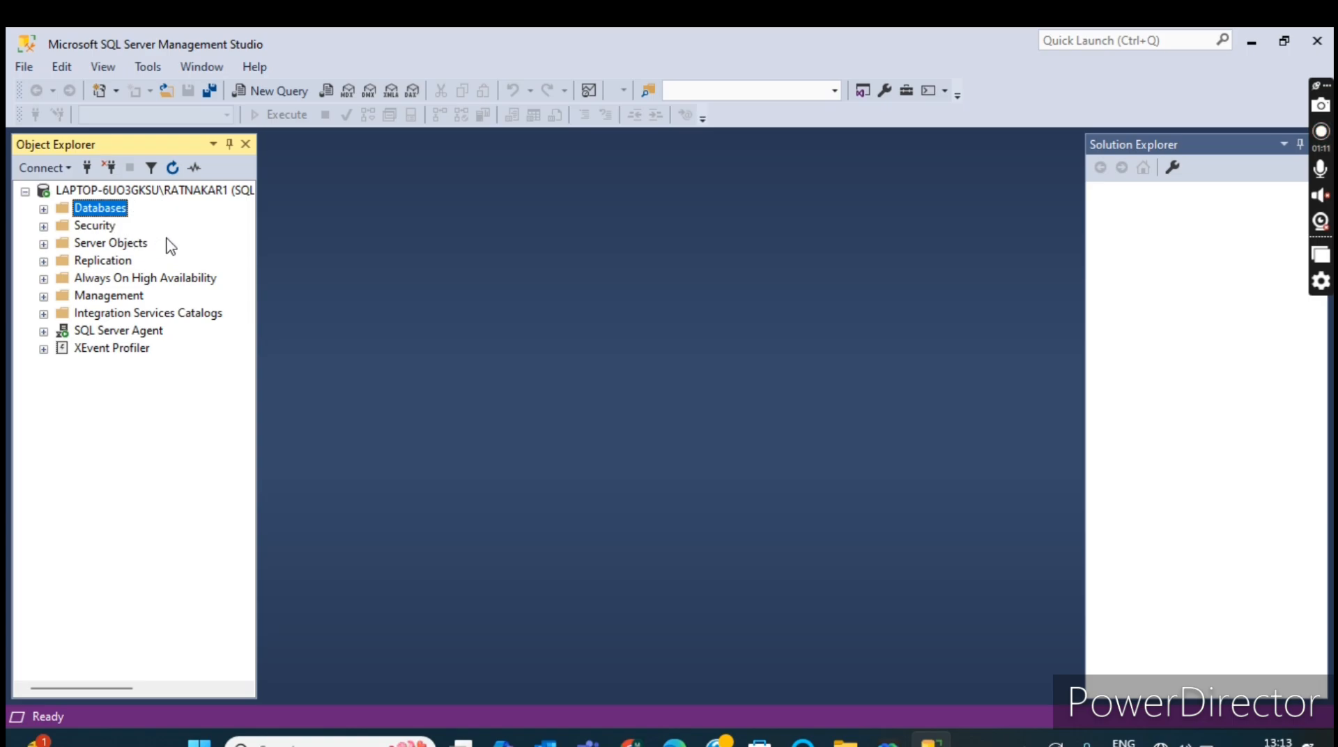
# - Start the Import Flat File wizard for Student_Database and go to its input file page
pyautogui.click(43, 210)
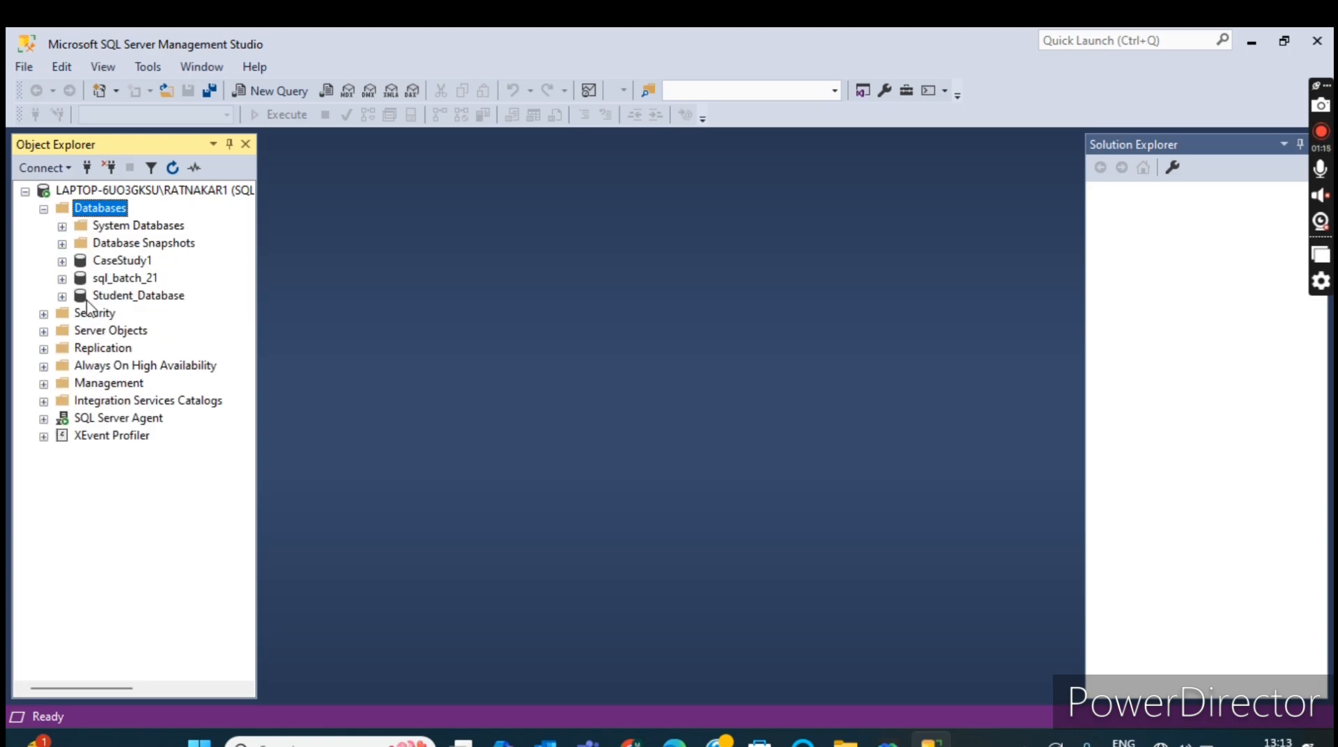
pyautogui.click(129, 263)
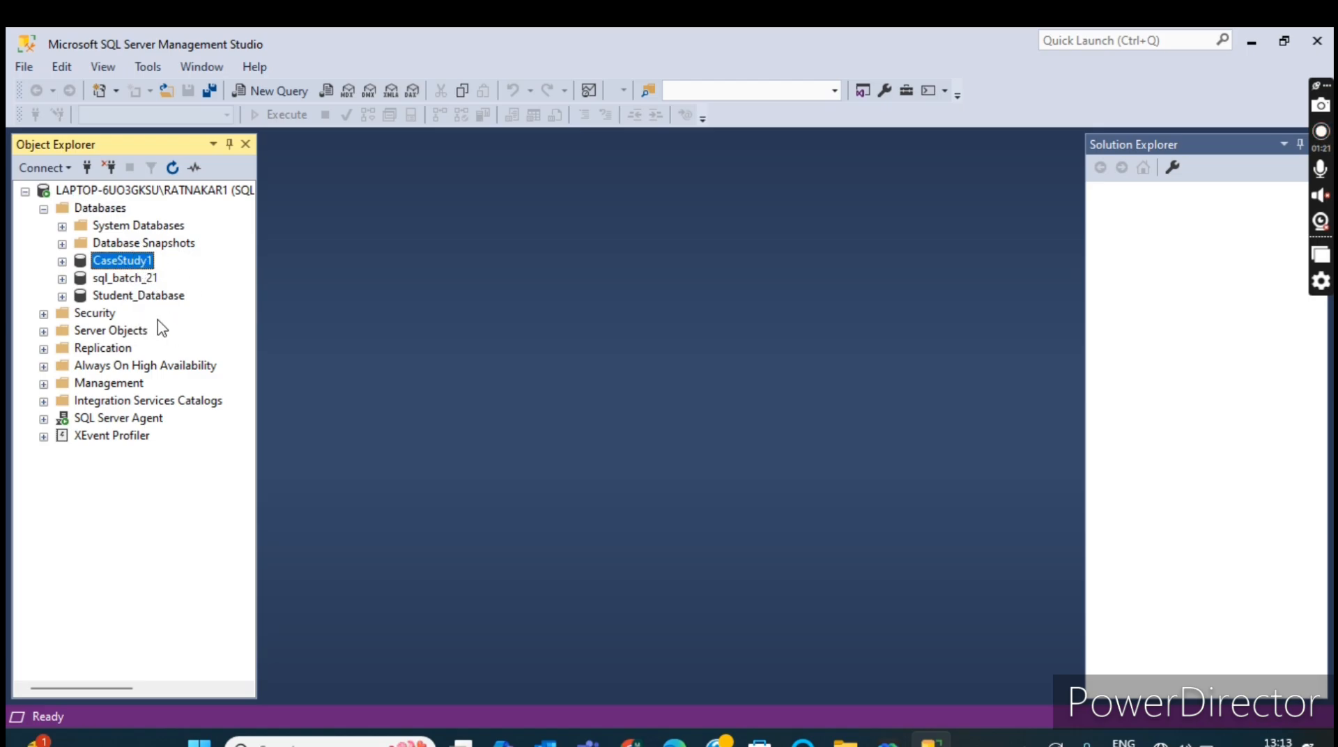
pyautogui.click(128, 295)
pyautogui.rightClick(128, 295)
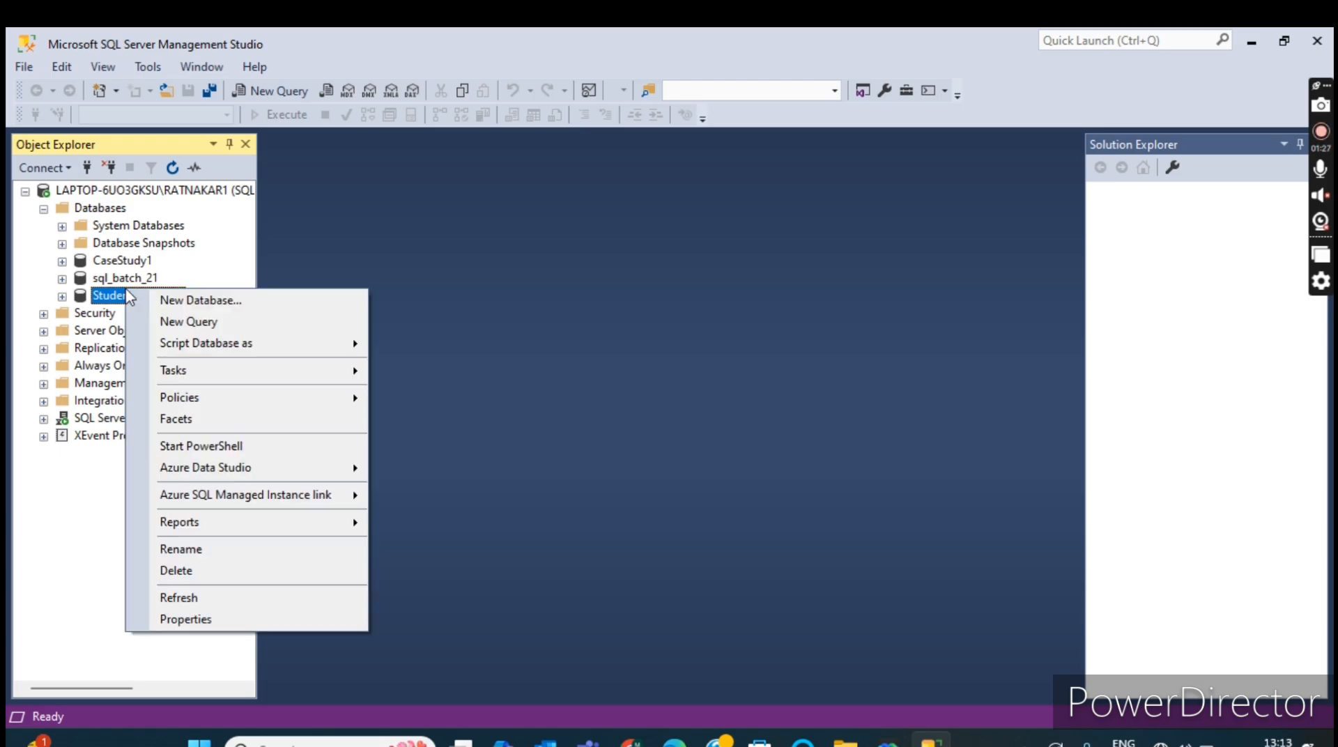
pyautogui.moveTo(205, 381)
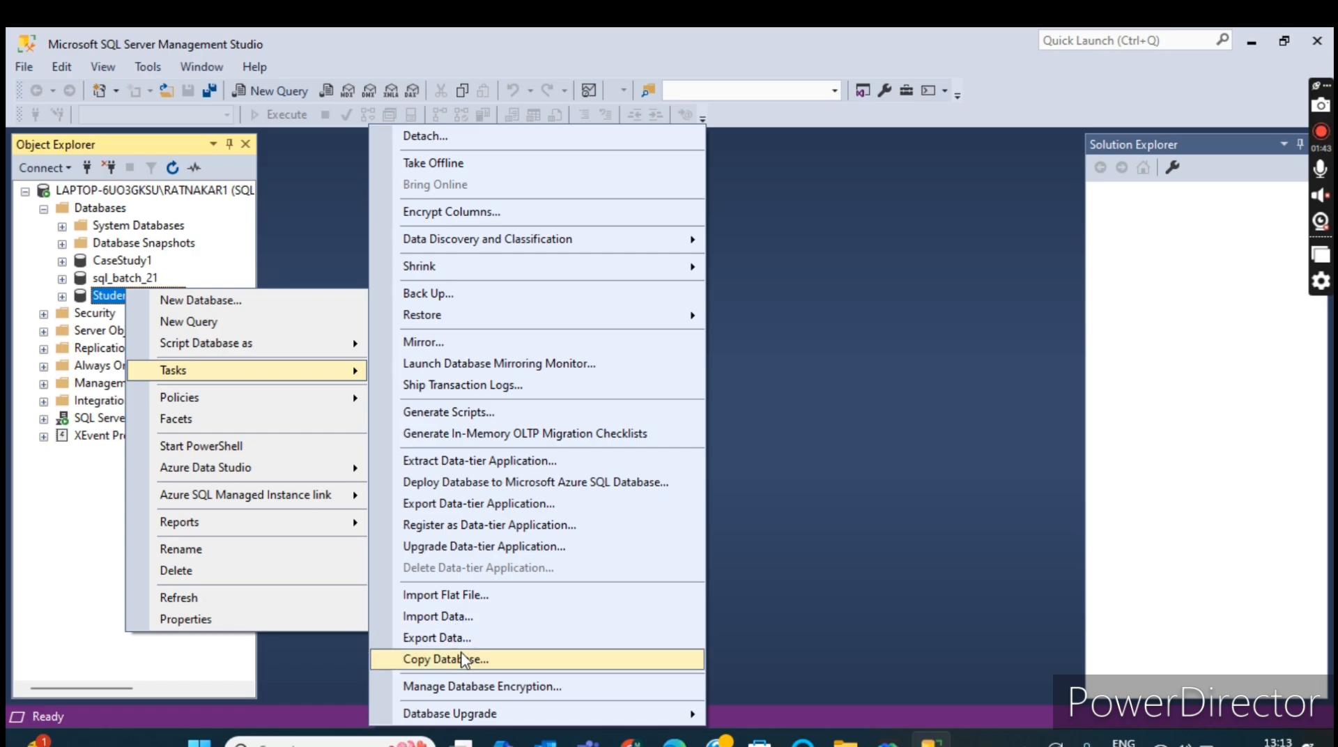
pyautogui.click(450, 597)
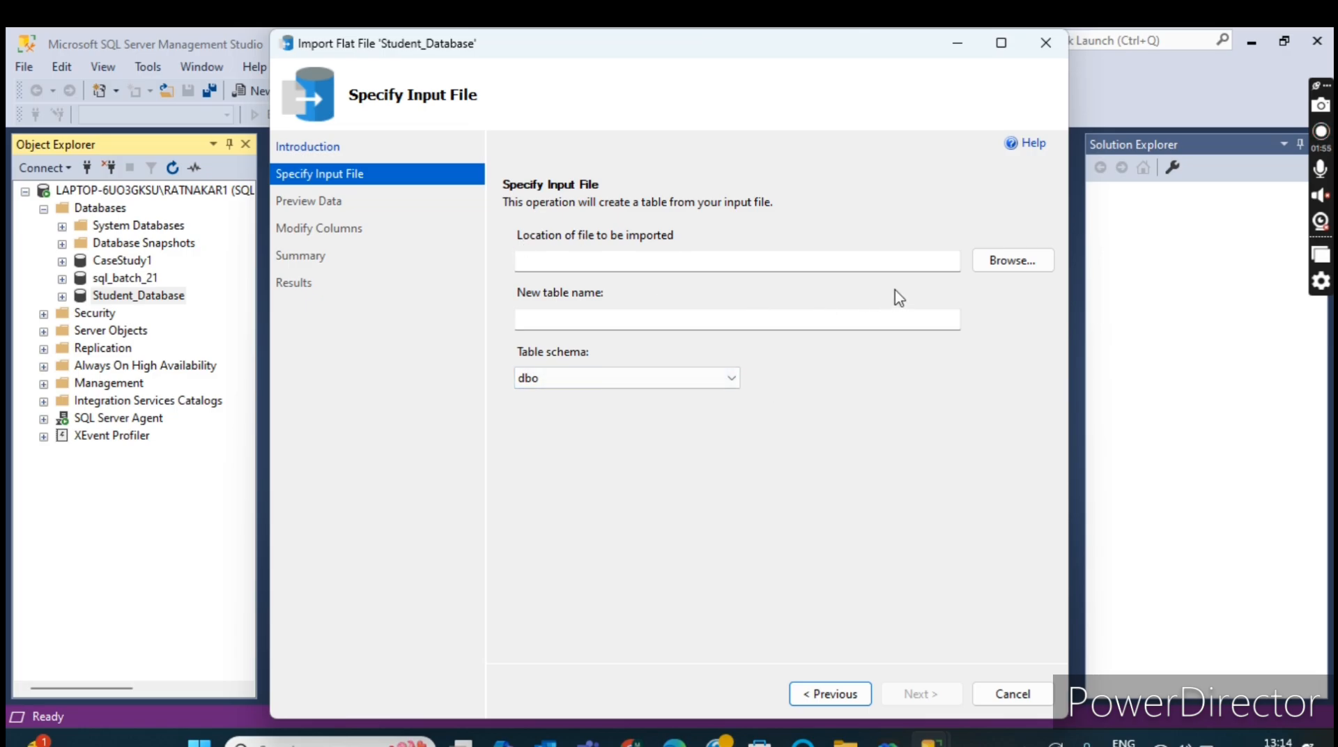
# - Choose Churn.csv from the Downloads folder as the input file and try to continue with the table name Churn
pyautogui.click(1011, 269)
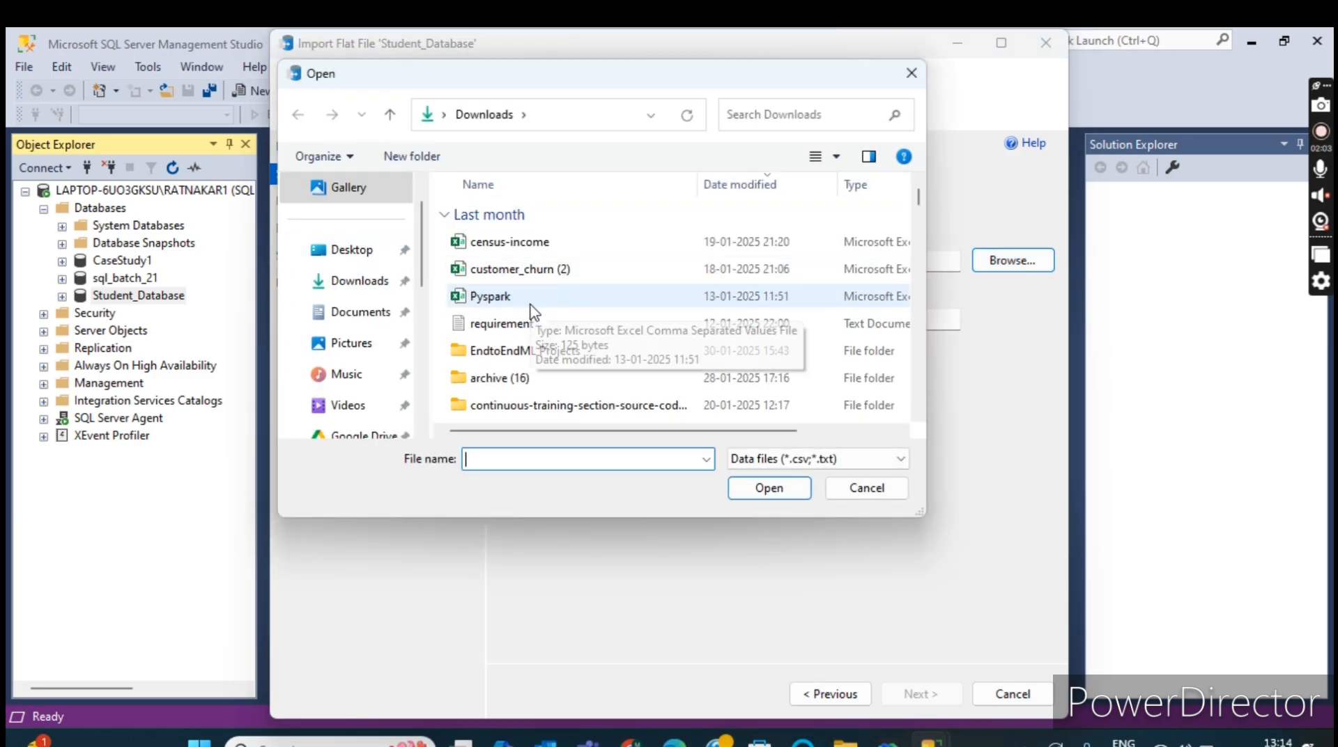
pyautogui.scroll(-2, 533, 306)
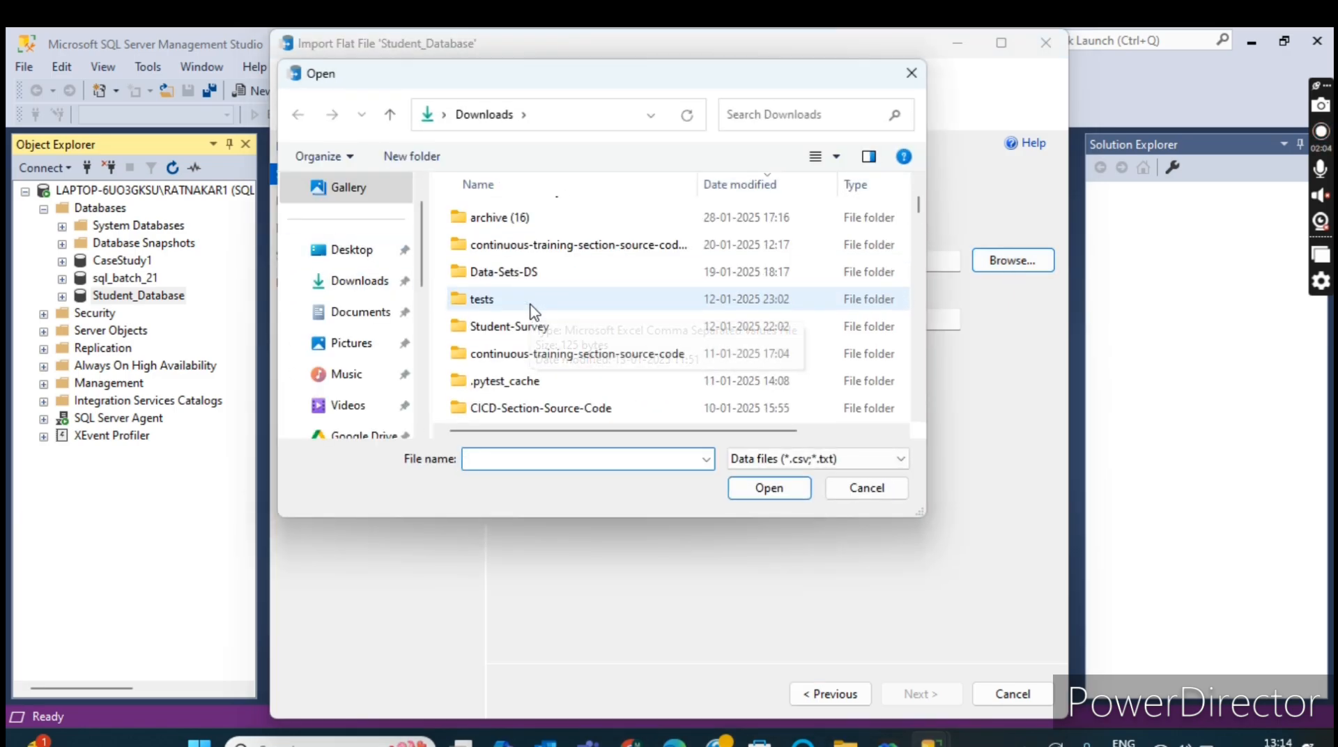
pyautogui.click(338, 288)
pyautogui.scroll(-4, 568, 324)
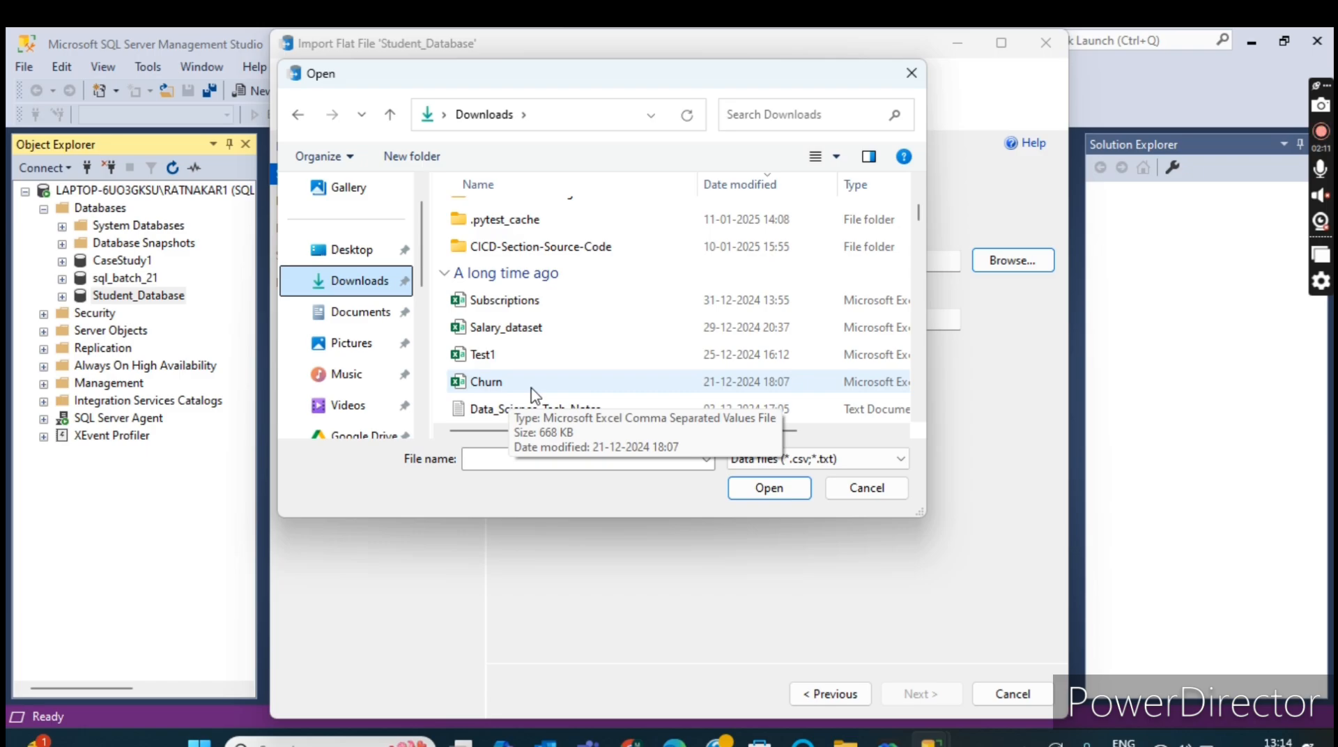
pyautogui.doubleClick(531, 388)
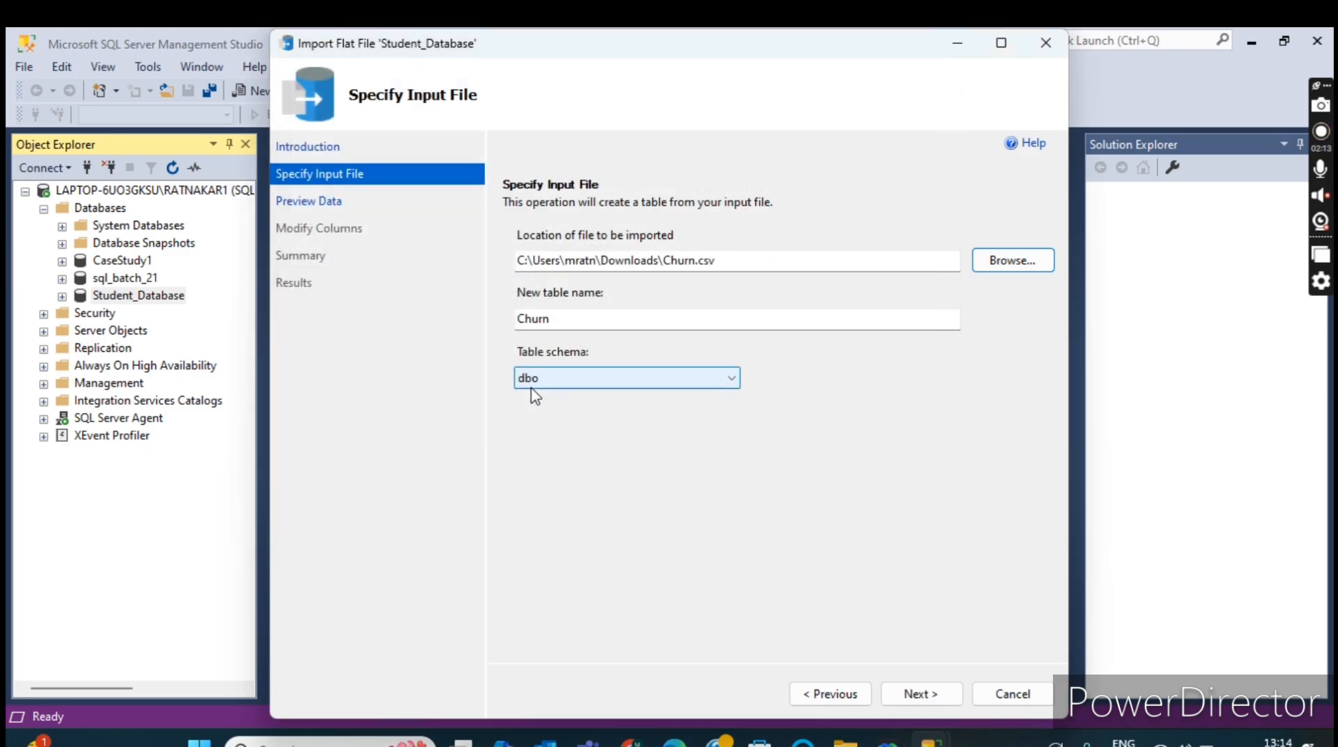
pyautogui.click(927, 699)
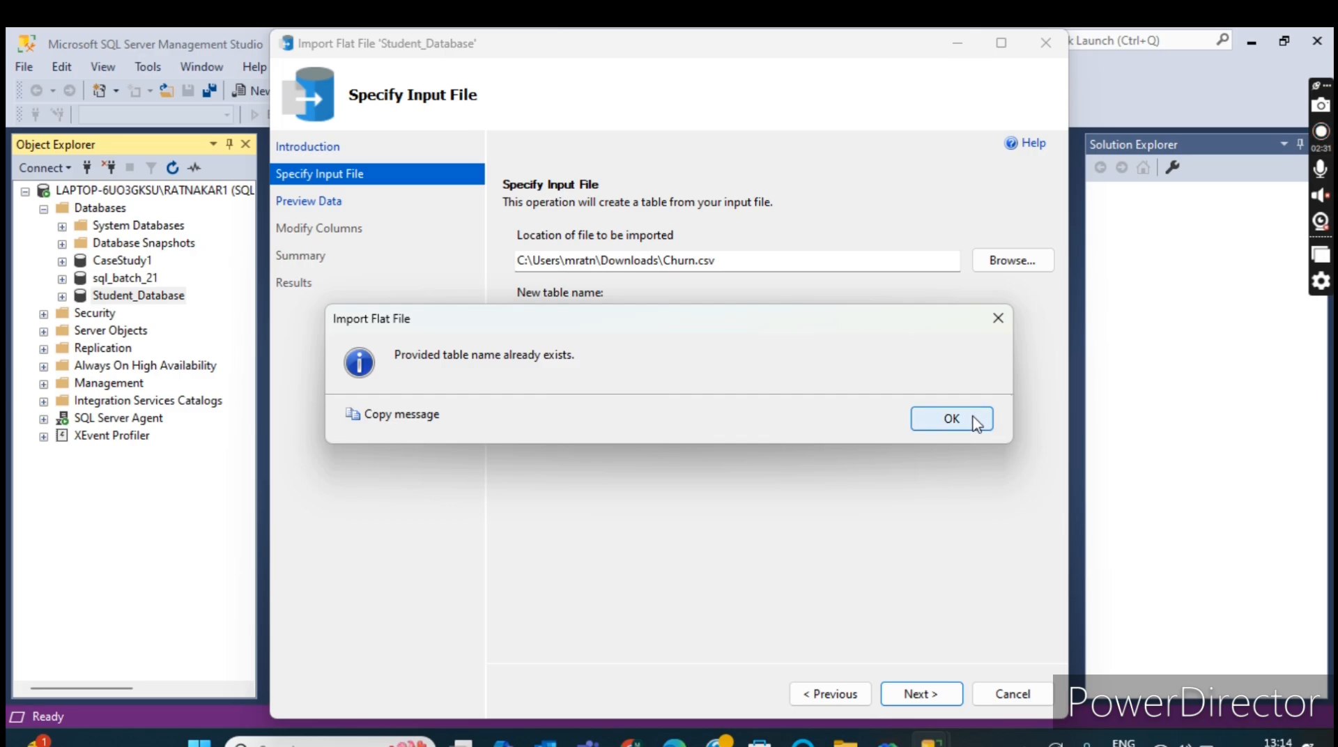
pyautogui.click(952, 421)
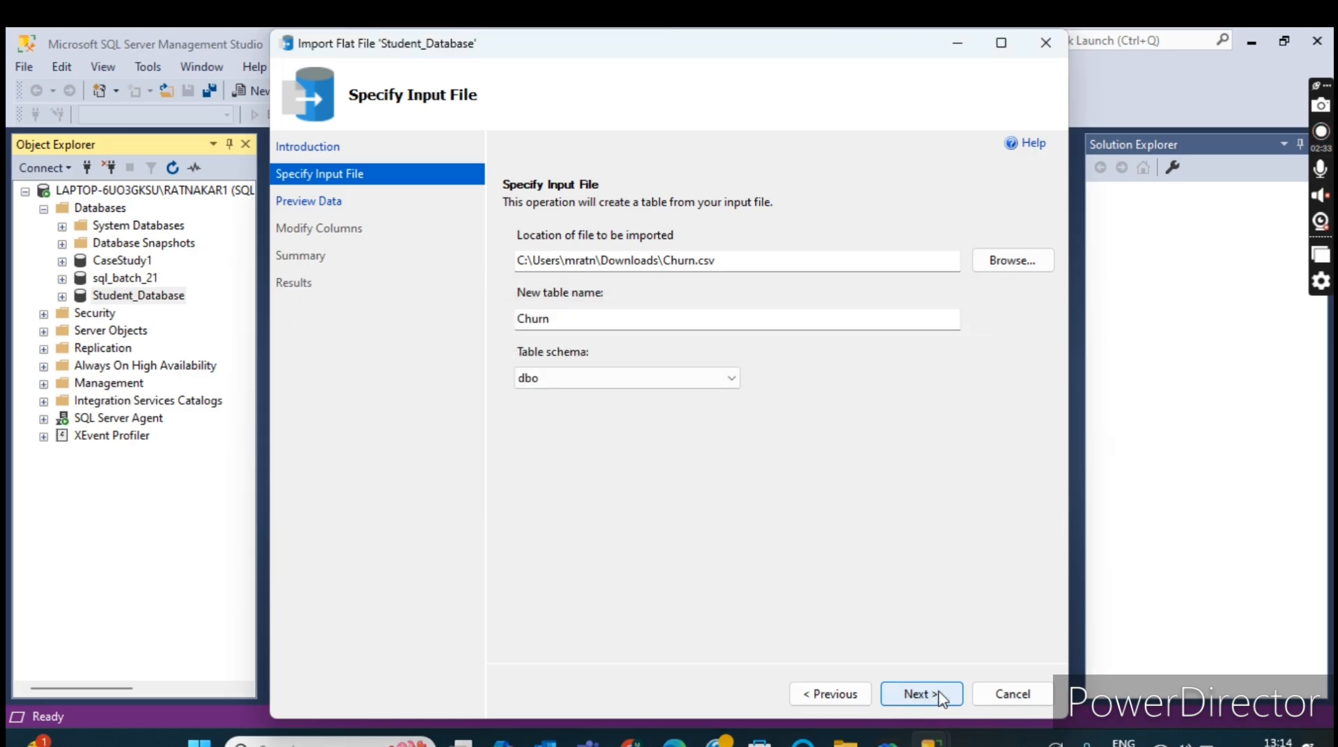
# - Switch the input file to Customers.csv from the Downloads folder and try to continue to the data preview
pyautogui.click(1019, 258)
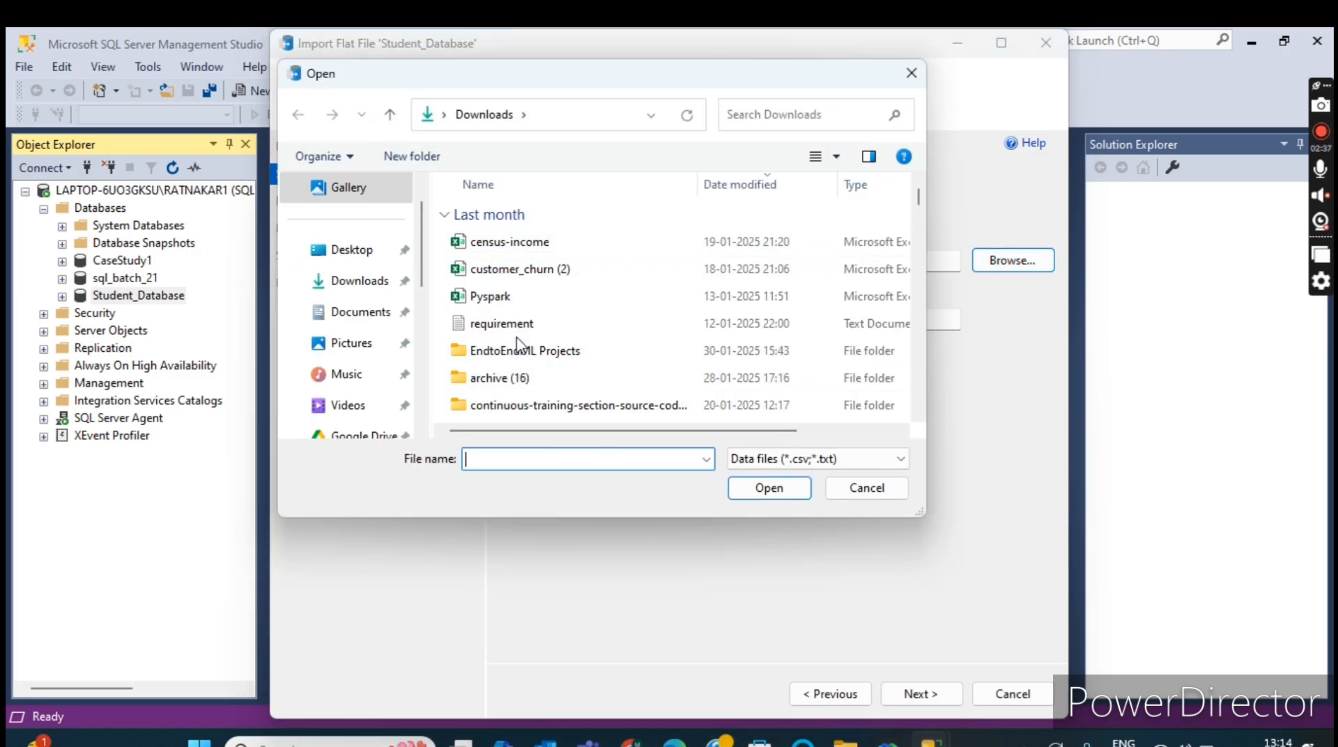
pyautogui.scroll(-5, 519, 345)
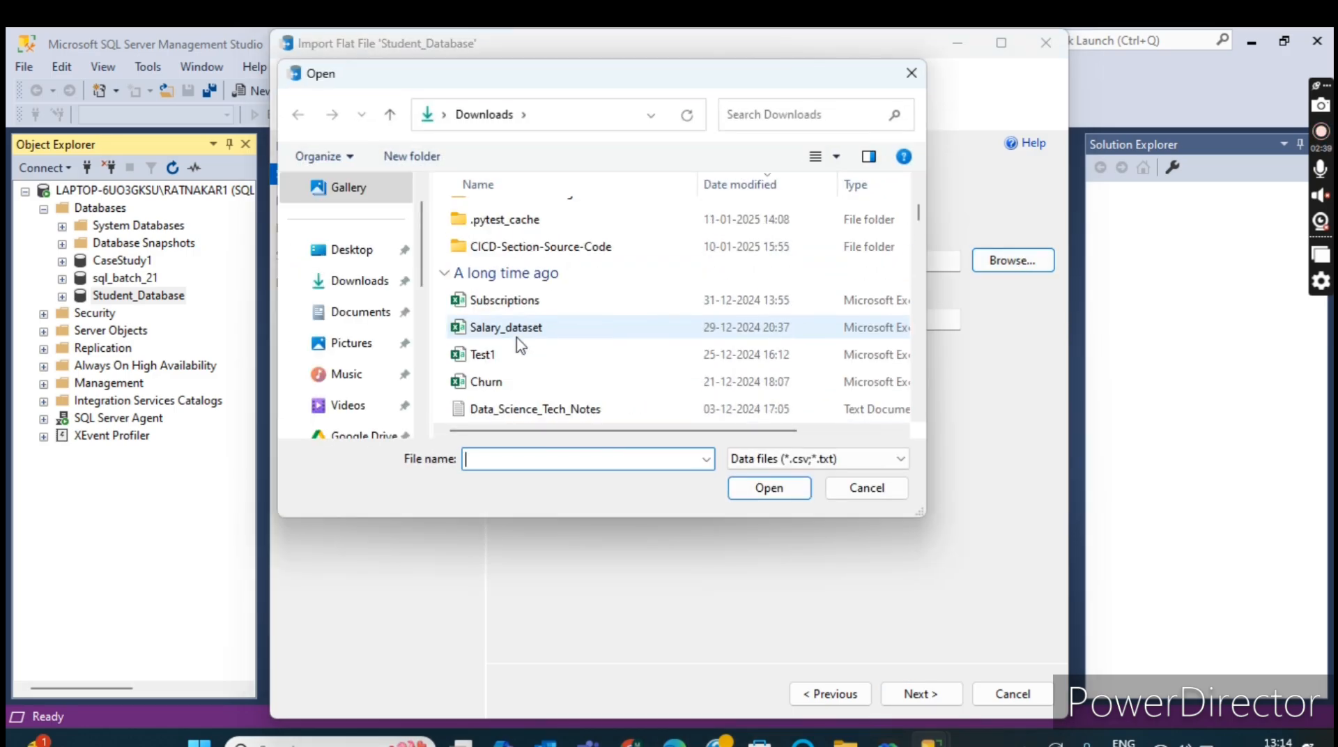
pyautogui.scroll(-1, 519, 345)
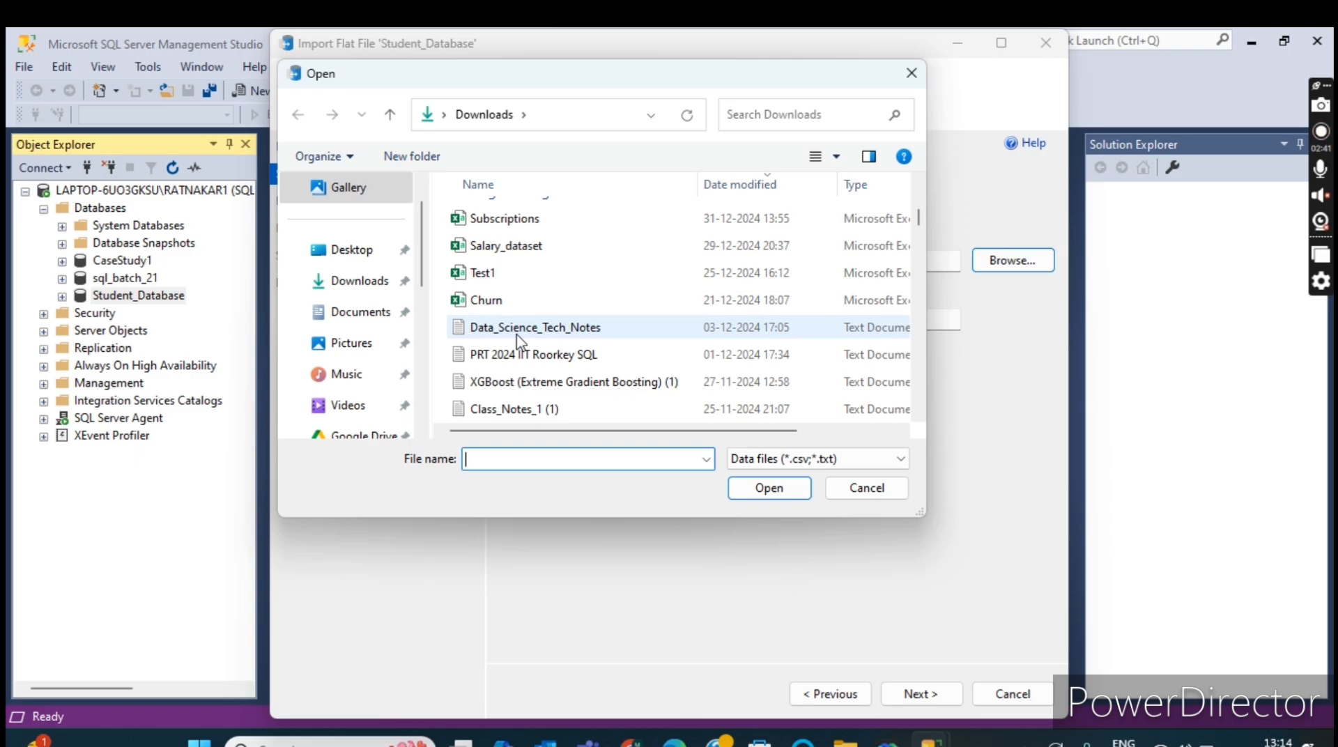
pyautogui.scroll(-5, 519, 341)
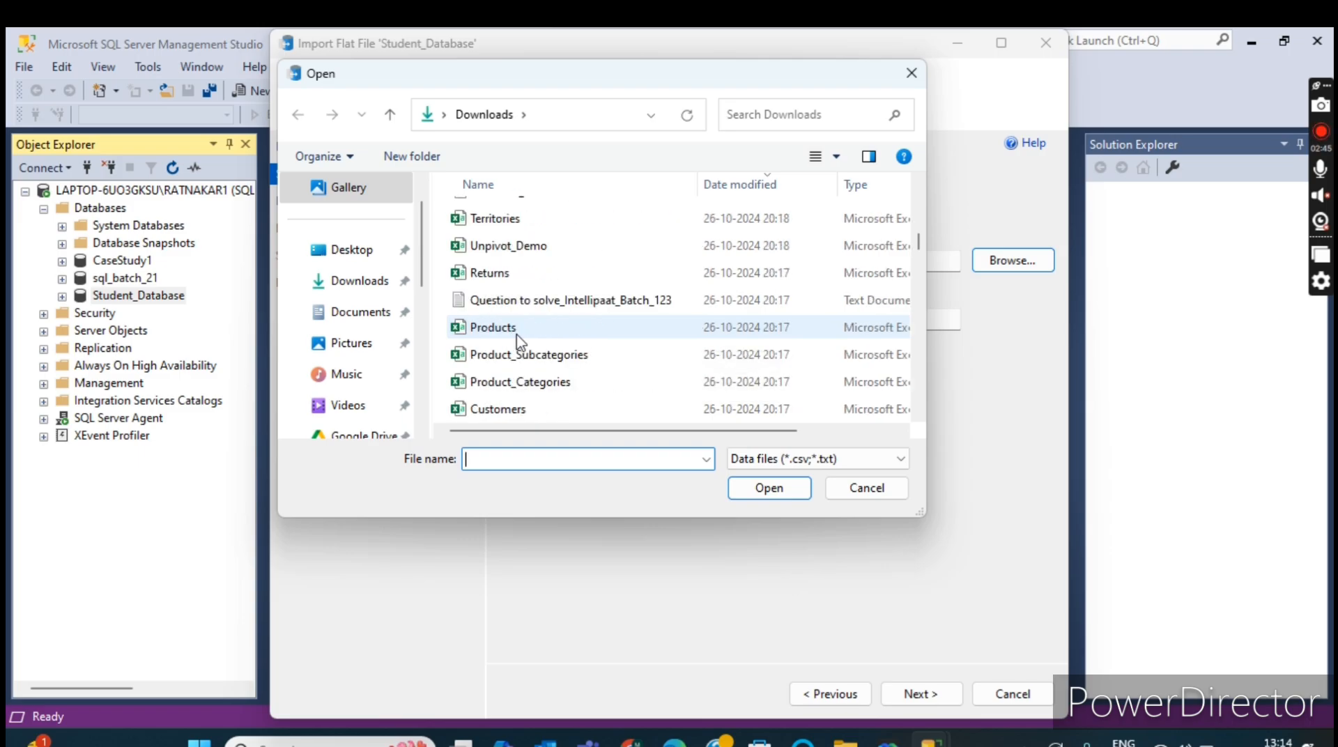
pyautogui.scroll(1, 519, 341)
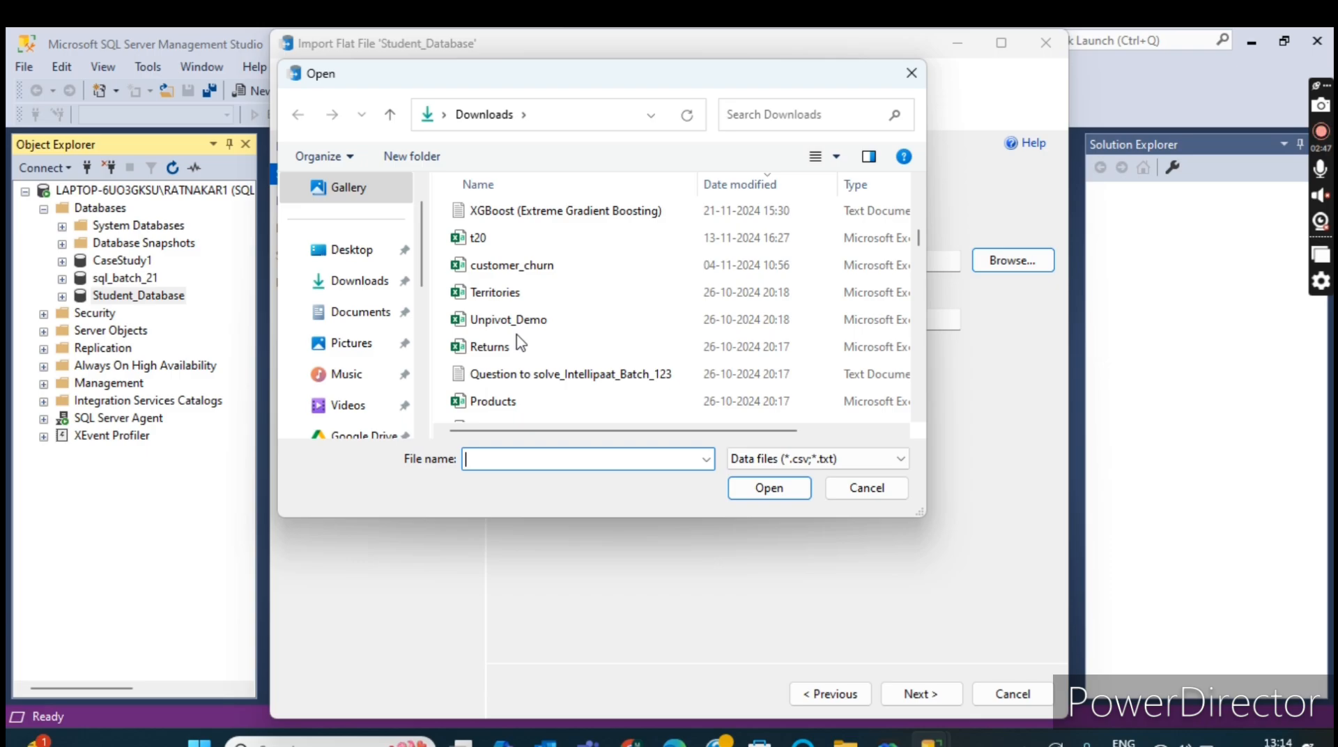
pyautogui.scroll(-2, 520, 345)
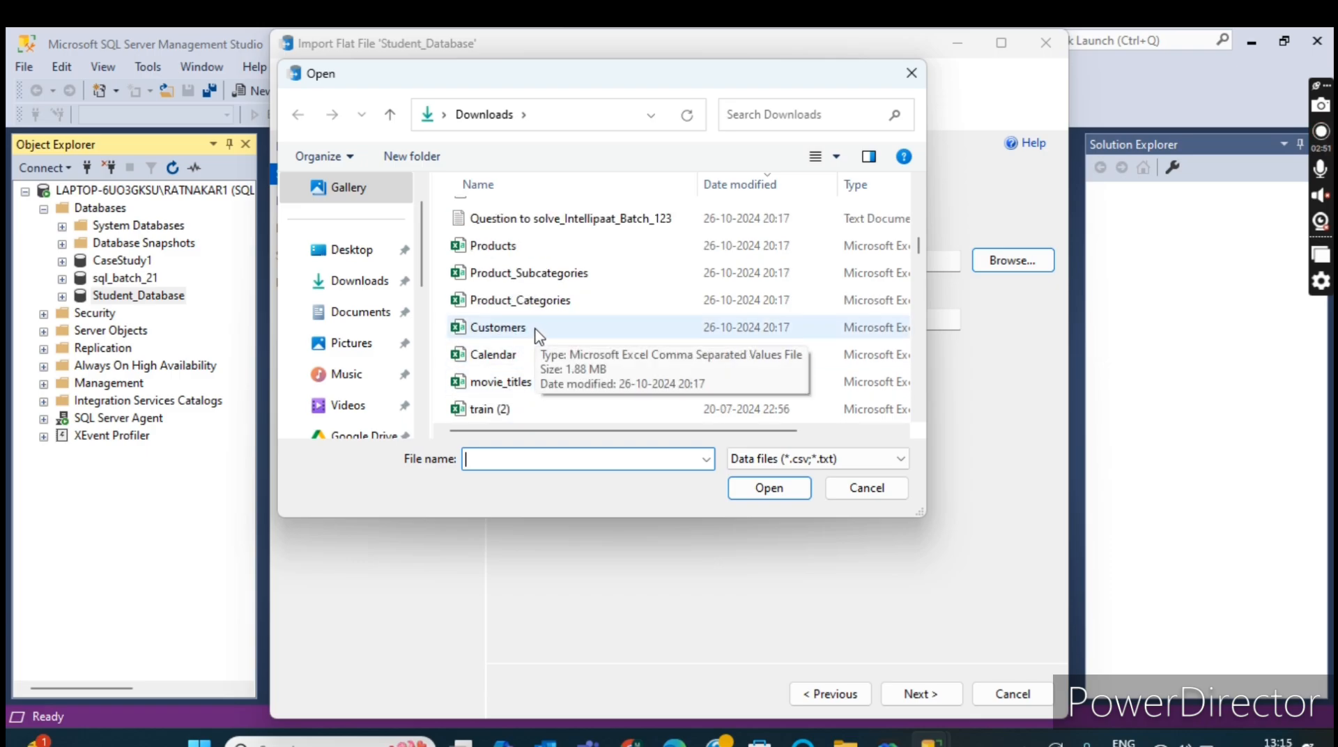
pyautogui.doubleClick(536, 330)
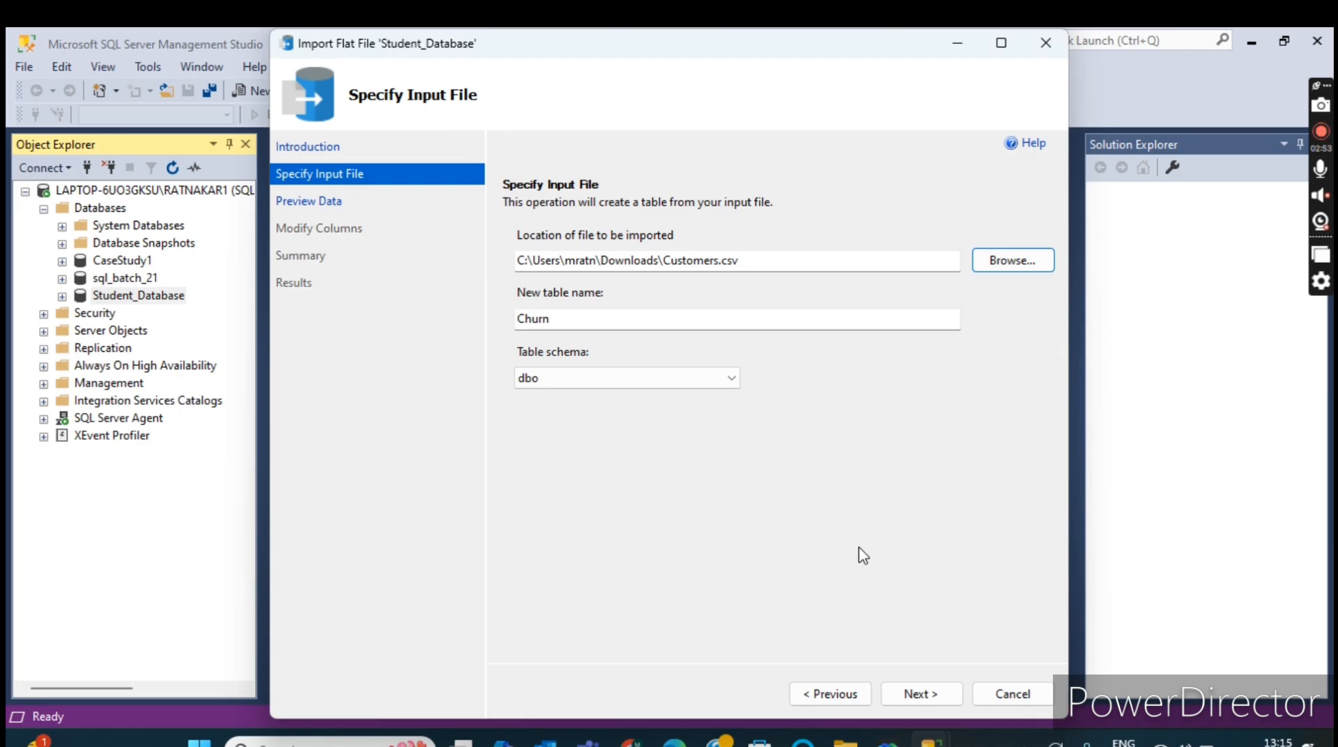
pyautogui.click(931, 697)
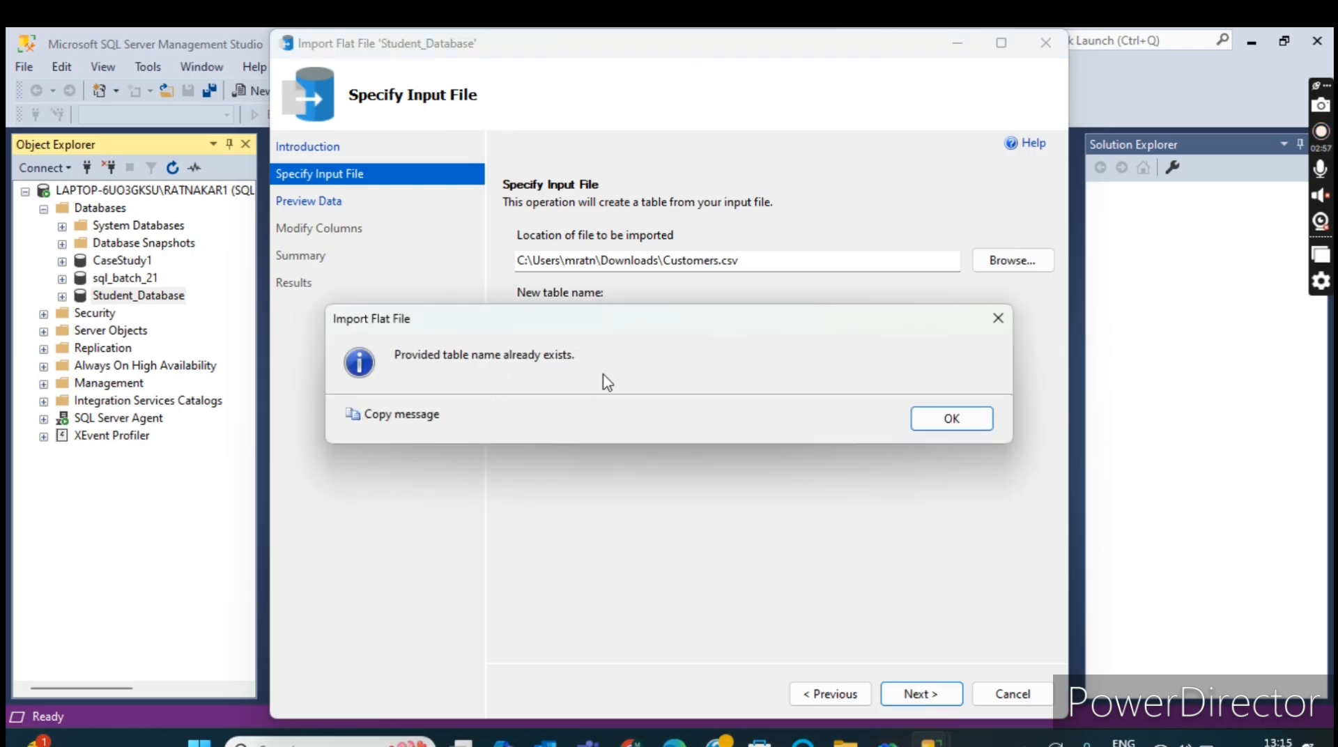
pyautogui.click(952, 419)
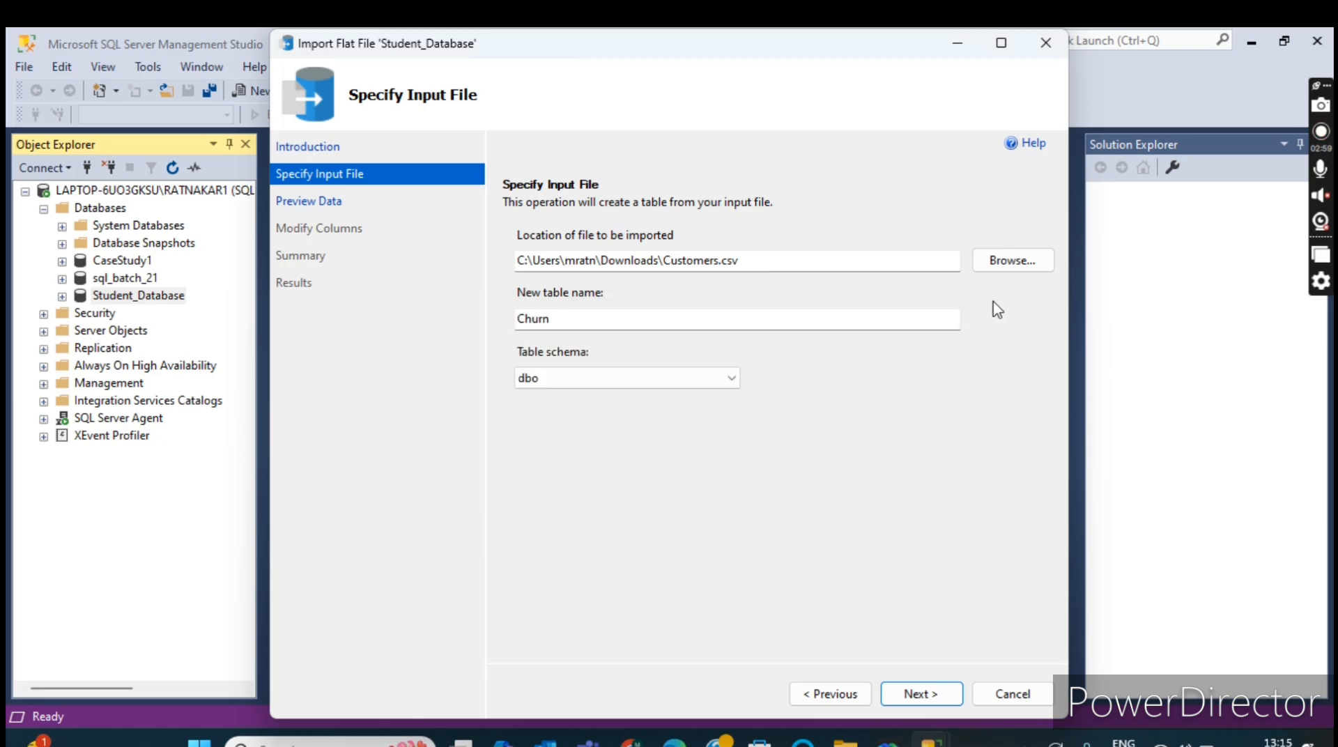
# - Change the file for import to Products.csv from the Downloads folder and try to continue to the data preview
pyautogui.click(1013, 260)
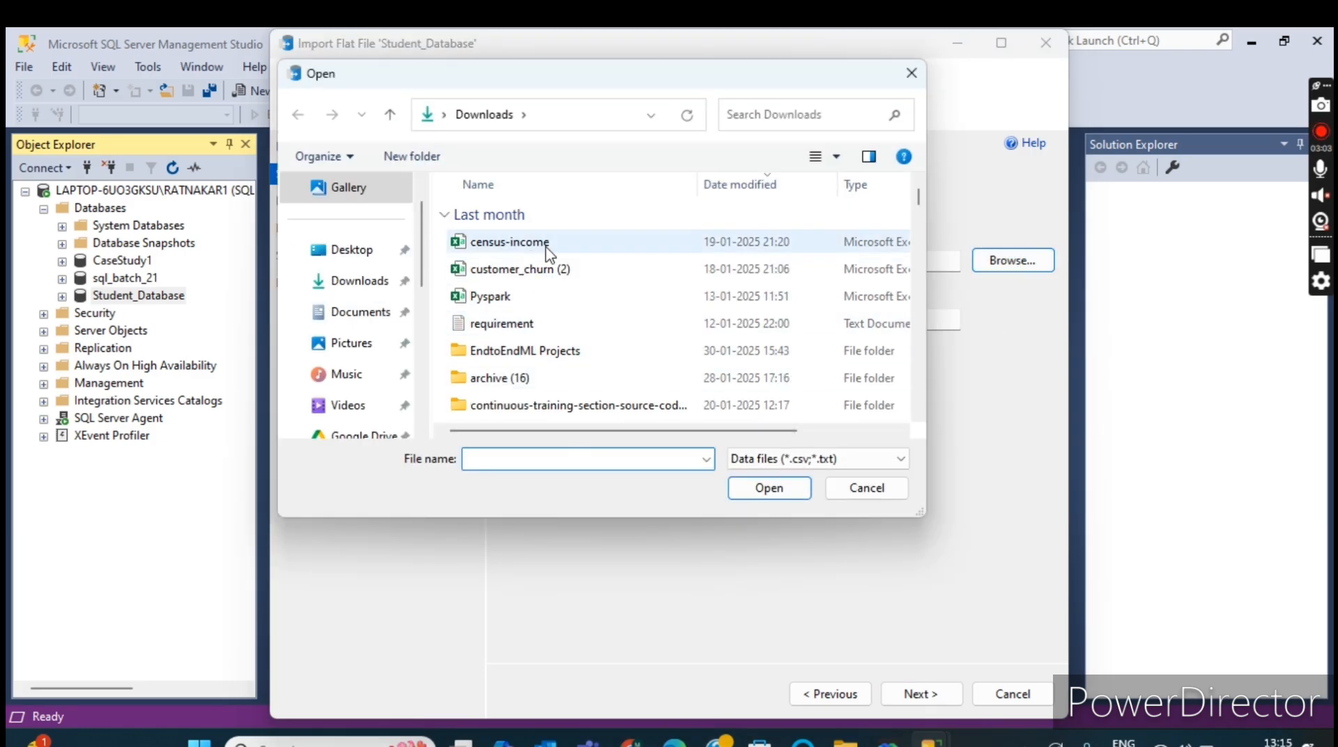
pyautogui.scroll(-5, 552, 337)
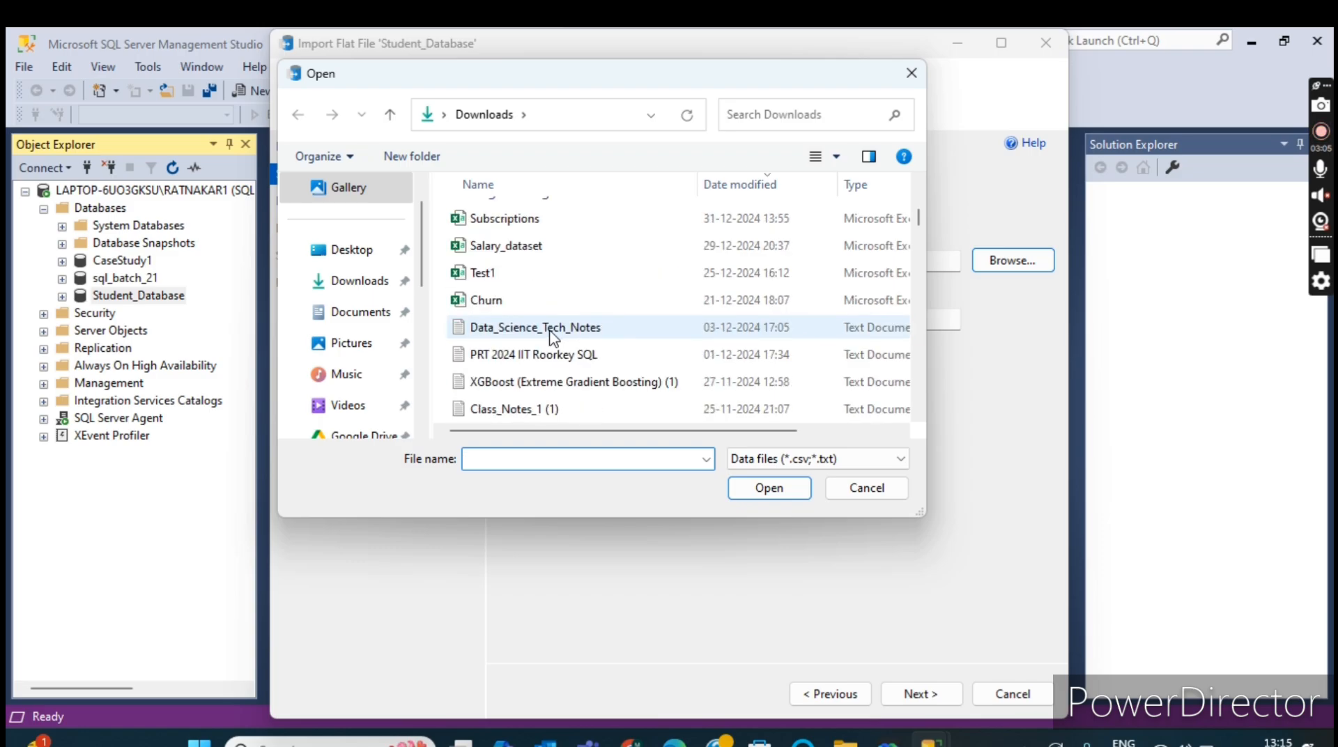
pyautogui.scroll(-4, 553, 337)
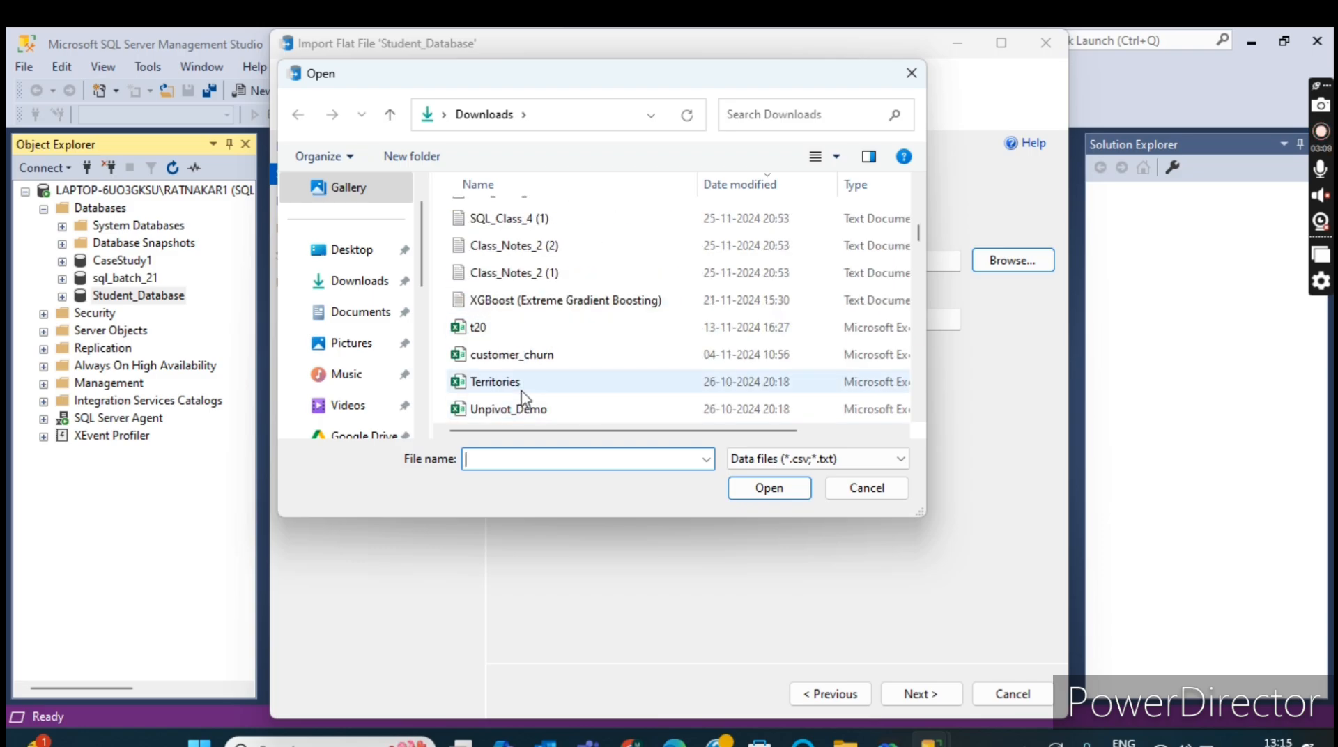
pyautogui.scroll(-2, 519, 382)
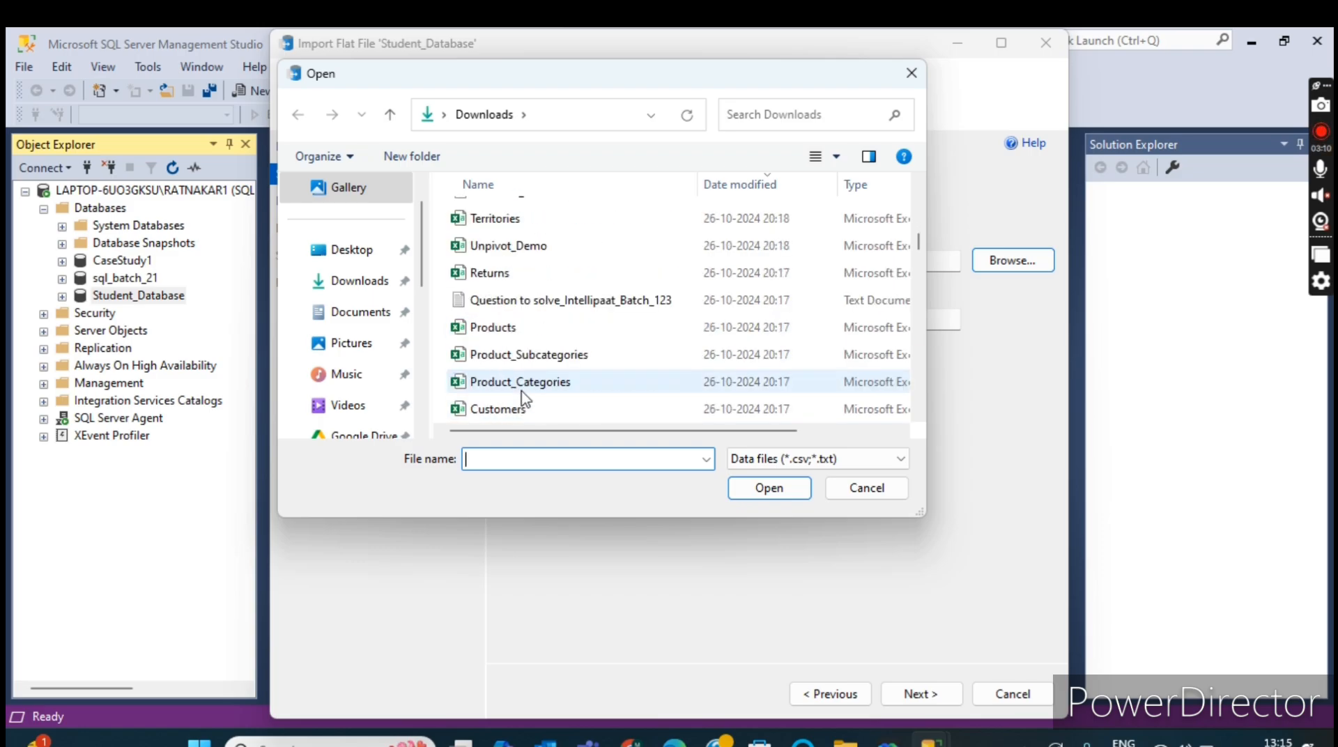
pyautogui.doubleClick(509, 333)
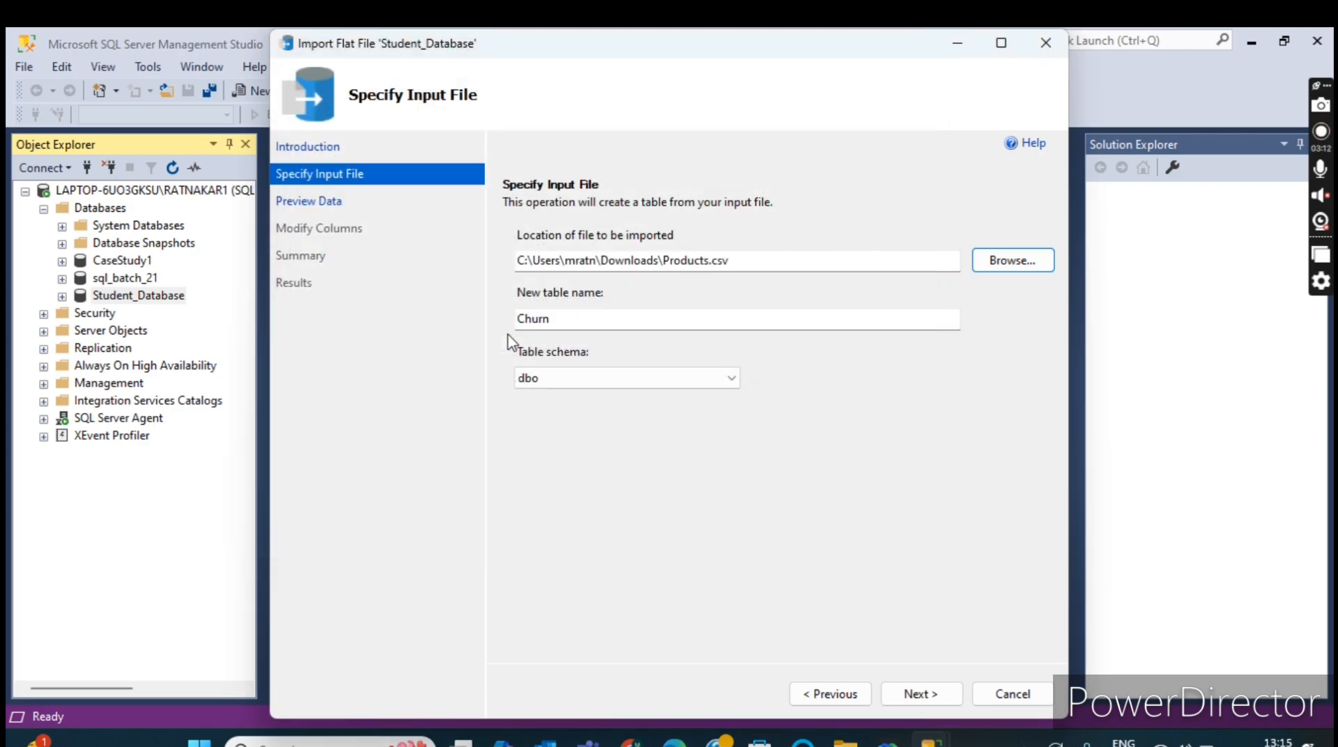
pyautogui.click(913, 696)
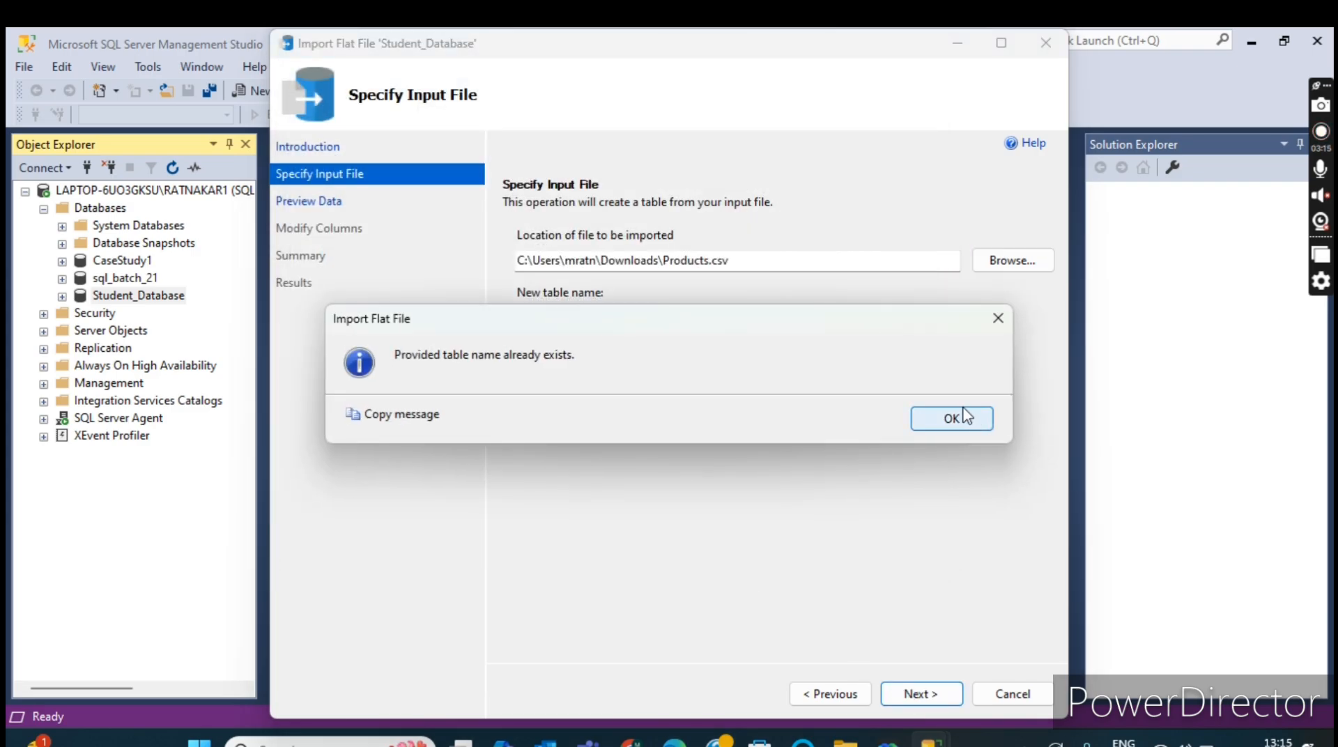
# - Switch the input file to Returns.csv from the Downloads folder and try to continue with the table name Churn
pyautogui.click(959, 427)
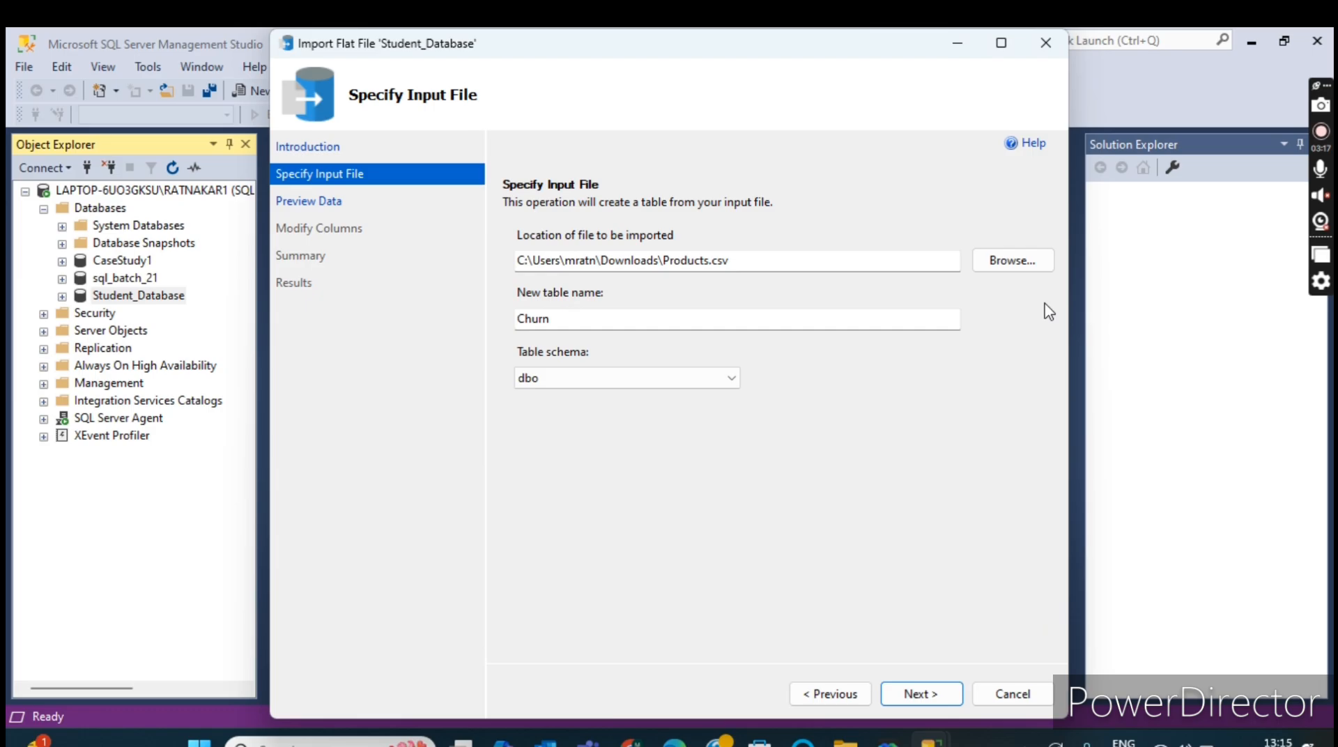
pyautogui.click(1019, 261)
pyautogui.scroll(-8, 582, 381)
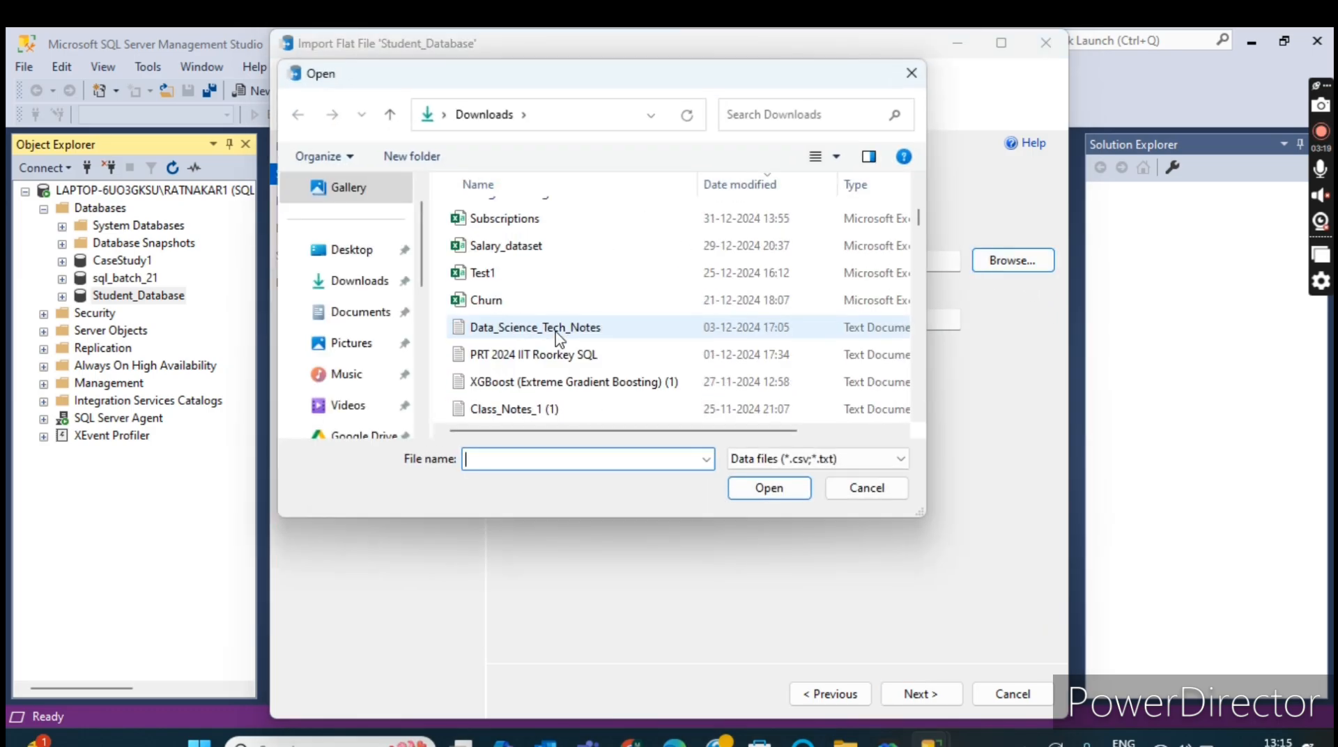
pyautogui.scroll(-3, 558, 339)
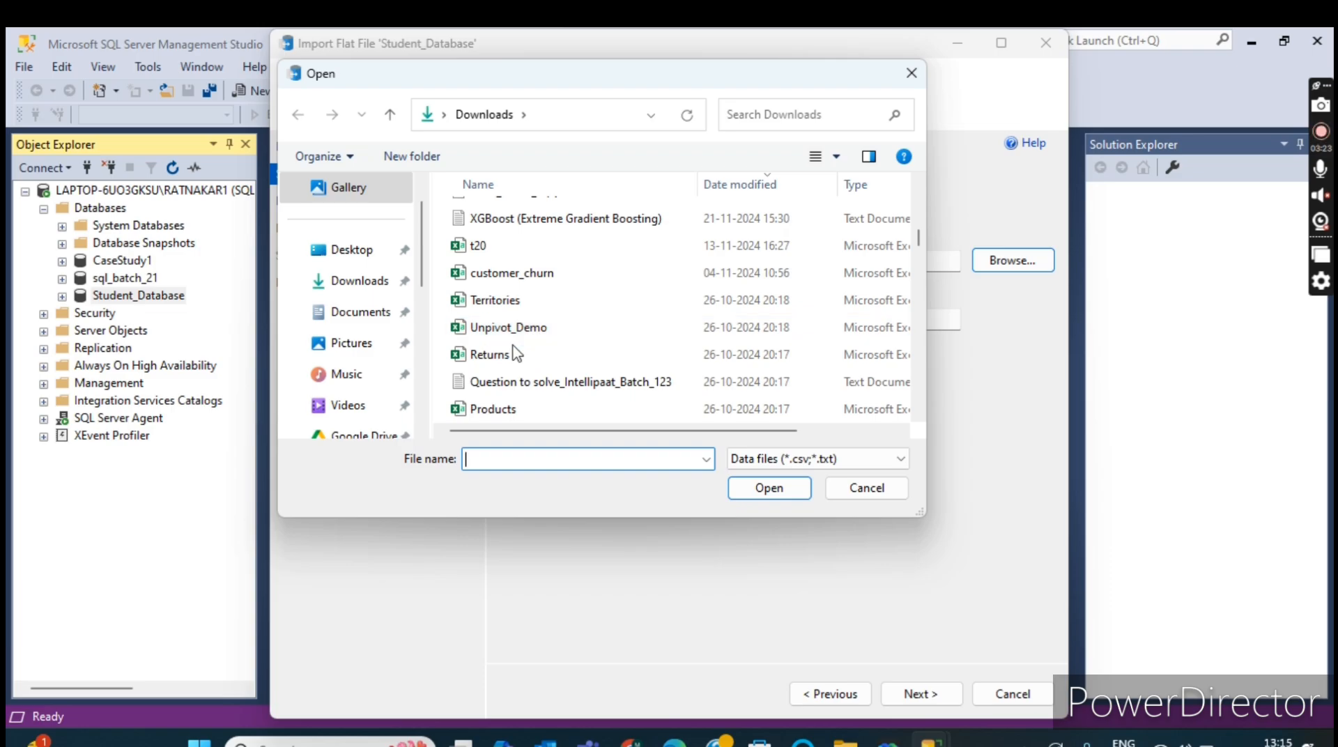
pyautogui.doubleClick(488, 354)
pyautogui.click(910, 693)
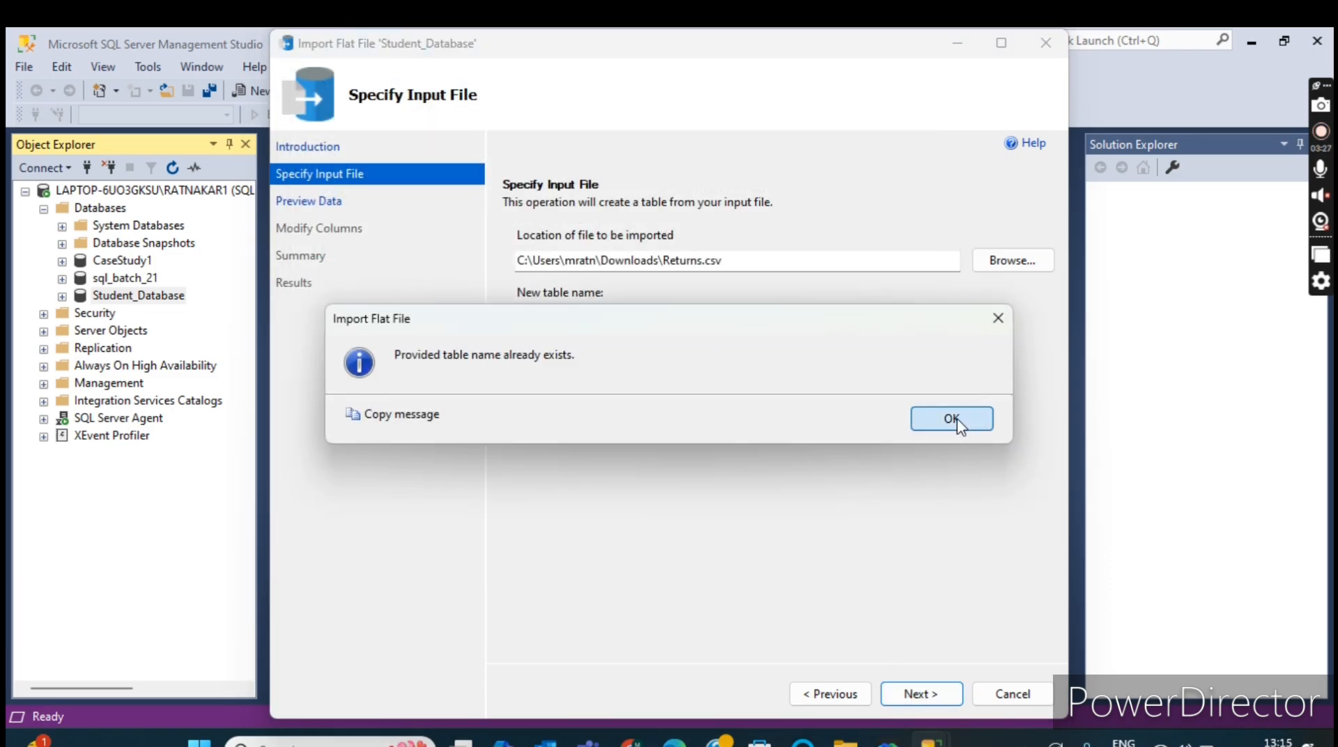
pyautogui.click(950, 416)
# - Replace the input file with Cricket.csv from the Downloads folder and try to continue to the data preview
pyautogui.click(1029, 260)
pyautogui.scroll(-5, 558, 348)
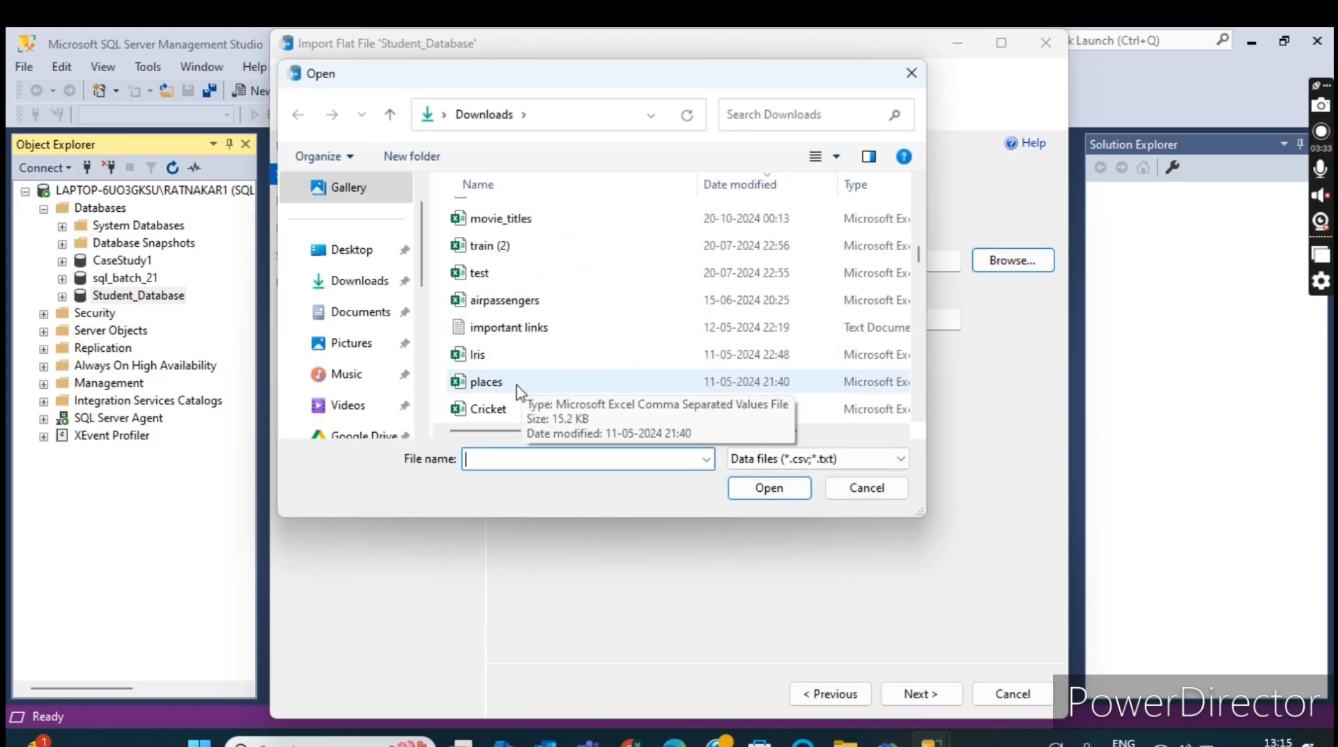
pyautogui.doubleClick(499, 410)
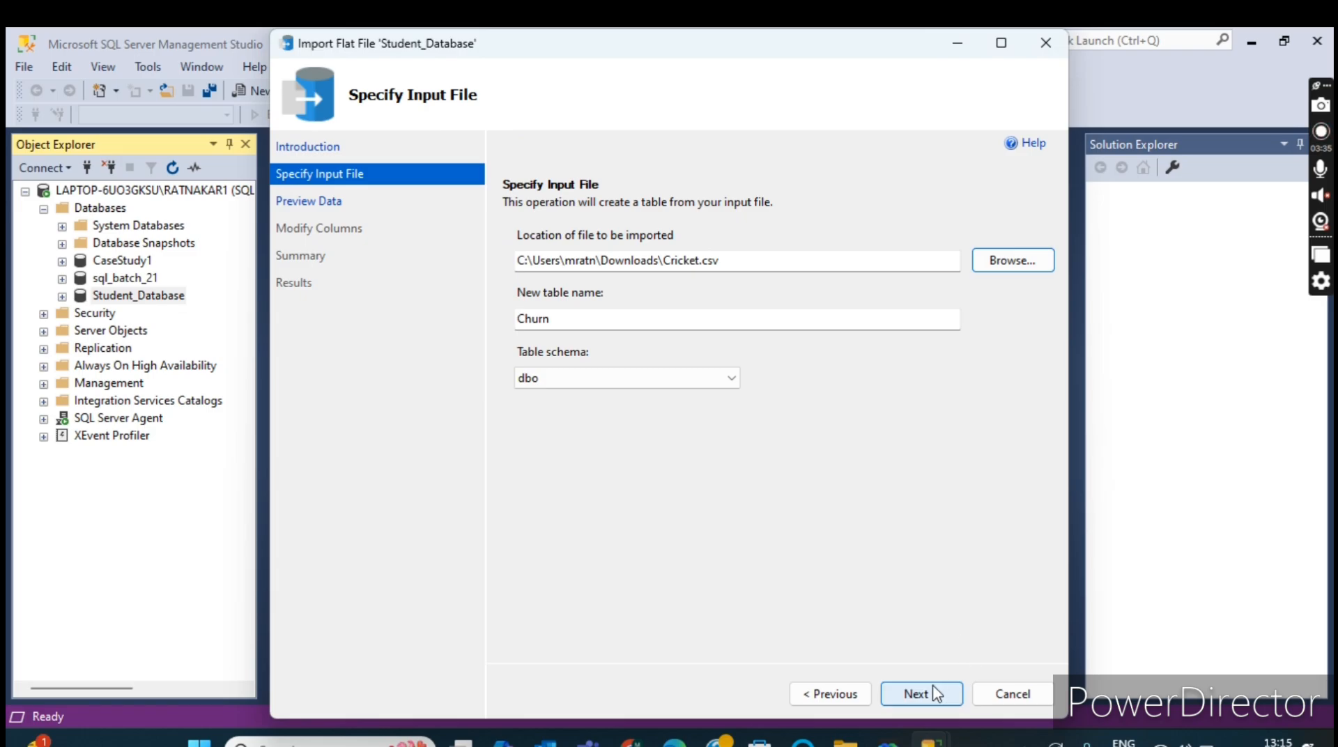
pyautogui.click(938, 694)
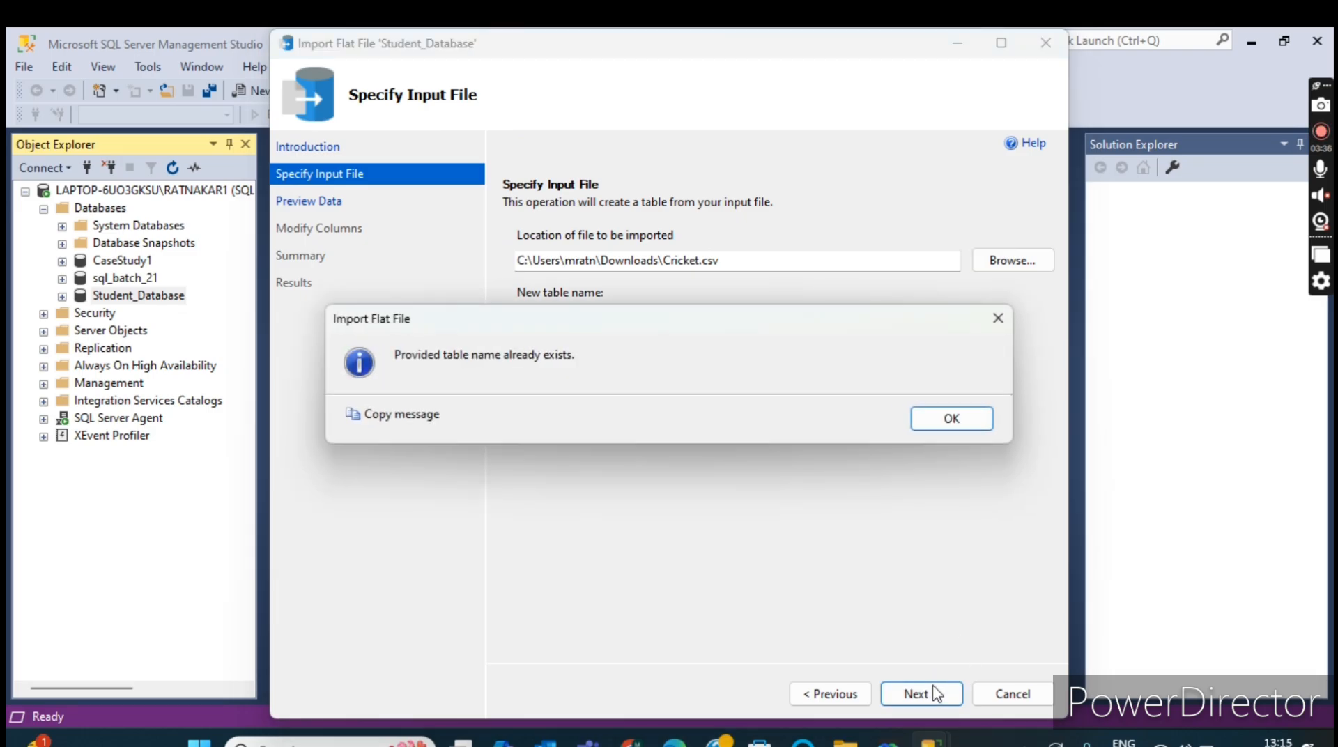
pyautogui.click(970, 422)
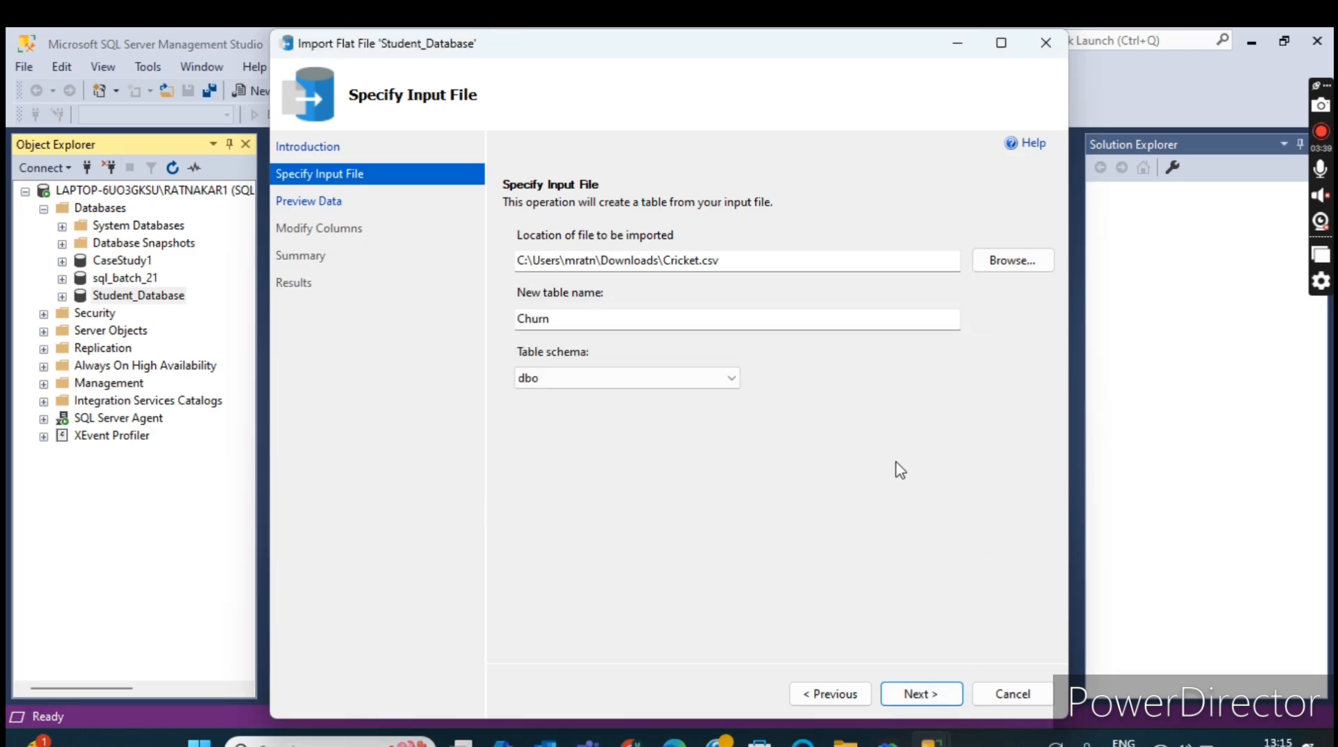
# - Choose the census-income CSV from the Downloads folder as the input file and try to continue to the data preview
pyautogui.click(1010, 260)
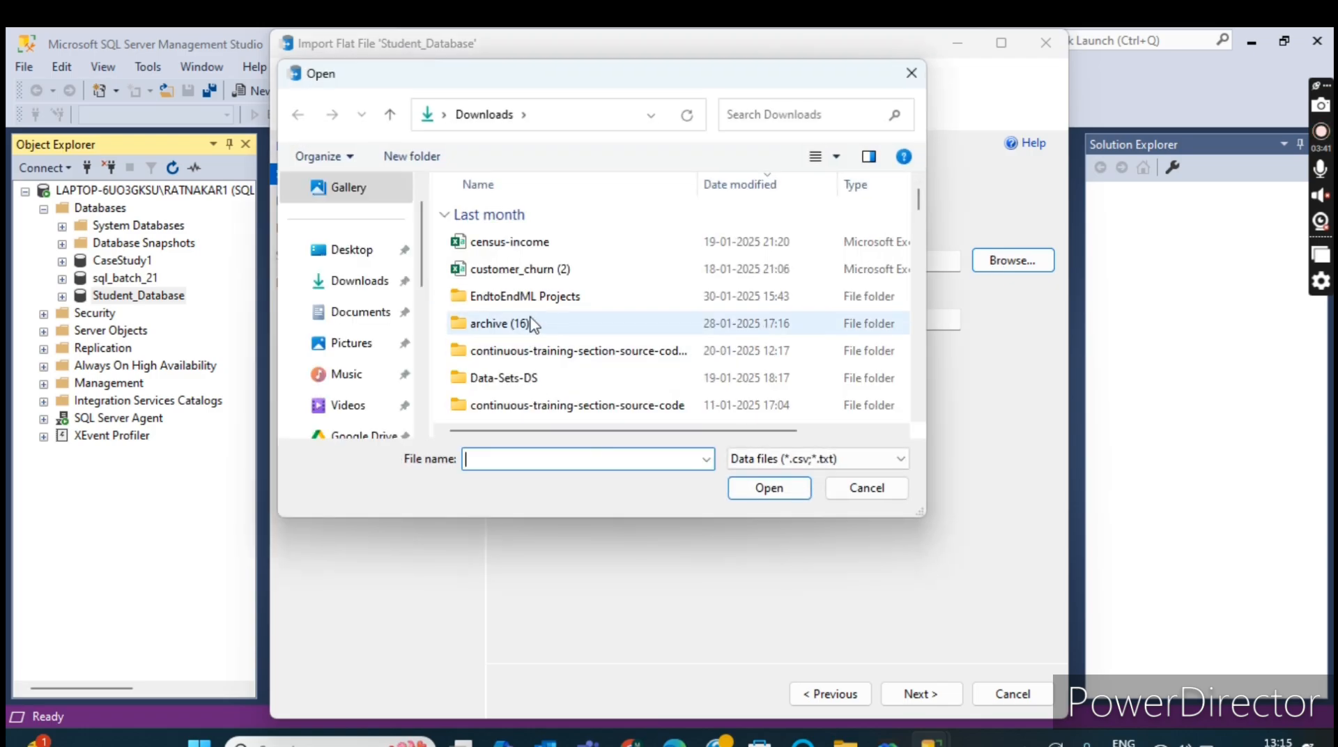
pyautogui.doubleClick(566, 244)
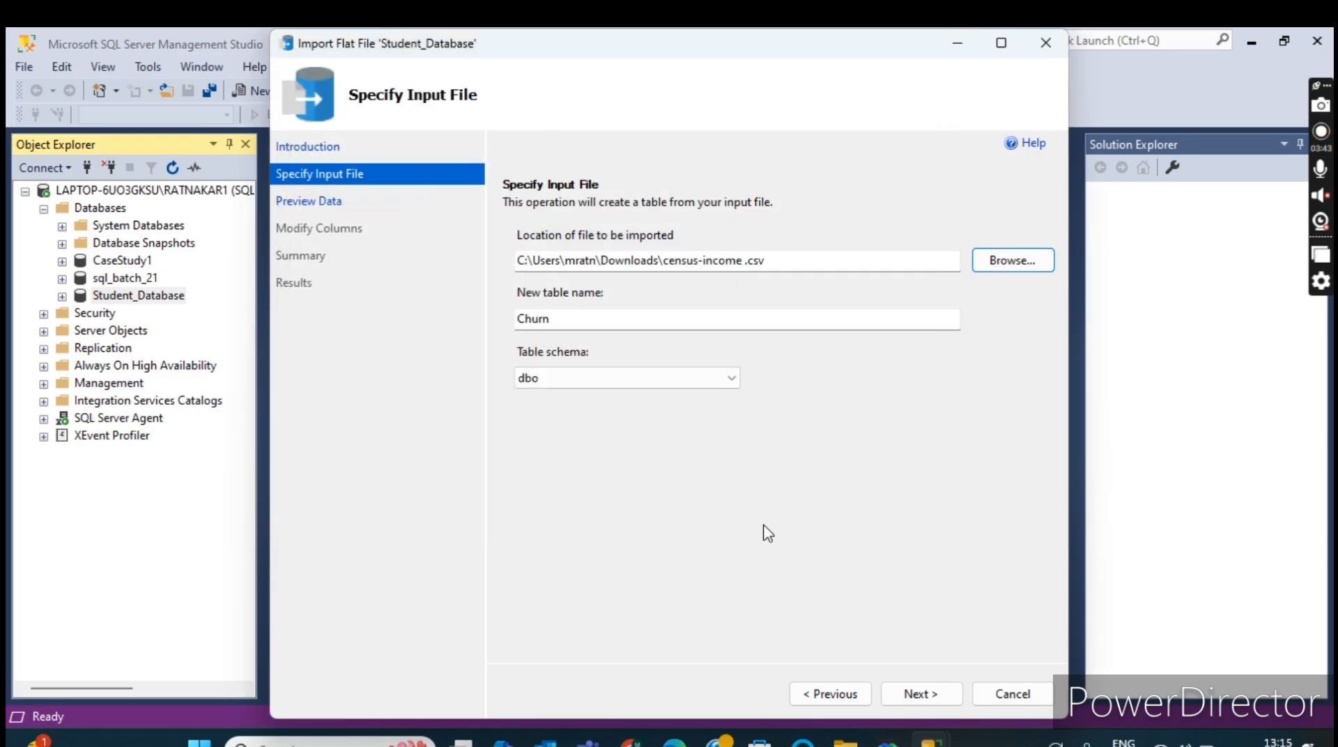
pyautogui.click(909, 686)
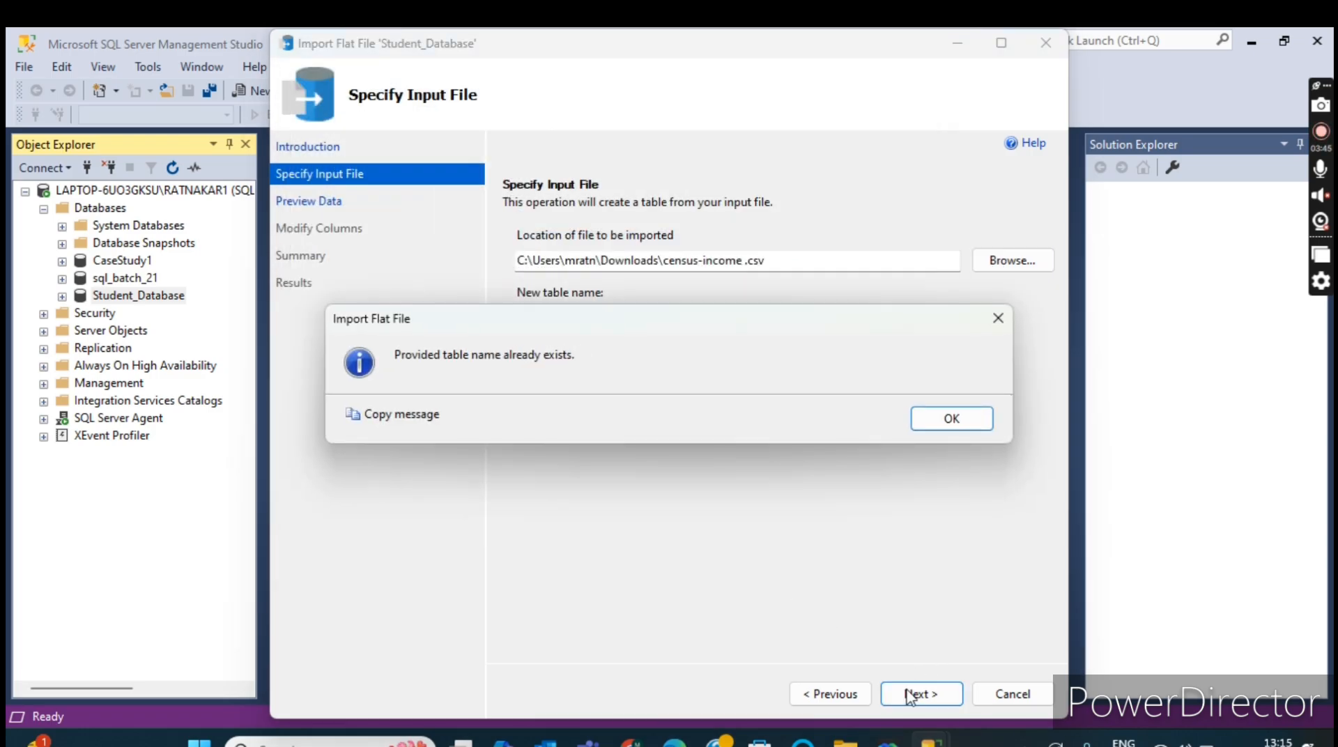
pyautogui.click(941, 420)
# - Change the input file to Pyspark.csv from the Downloads folder and try to continue with the table name Churn
pyautogui.click(1012, 264)
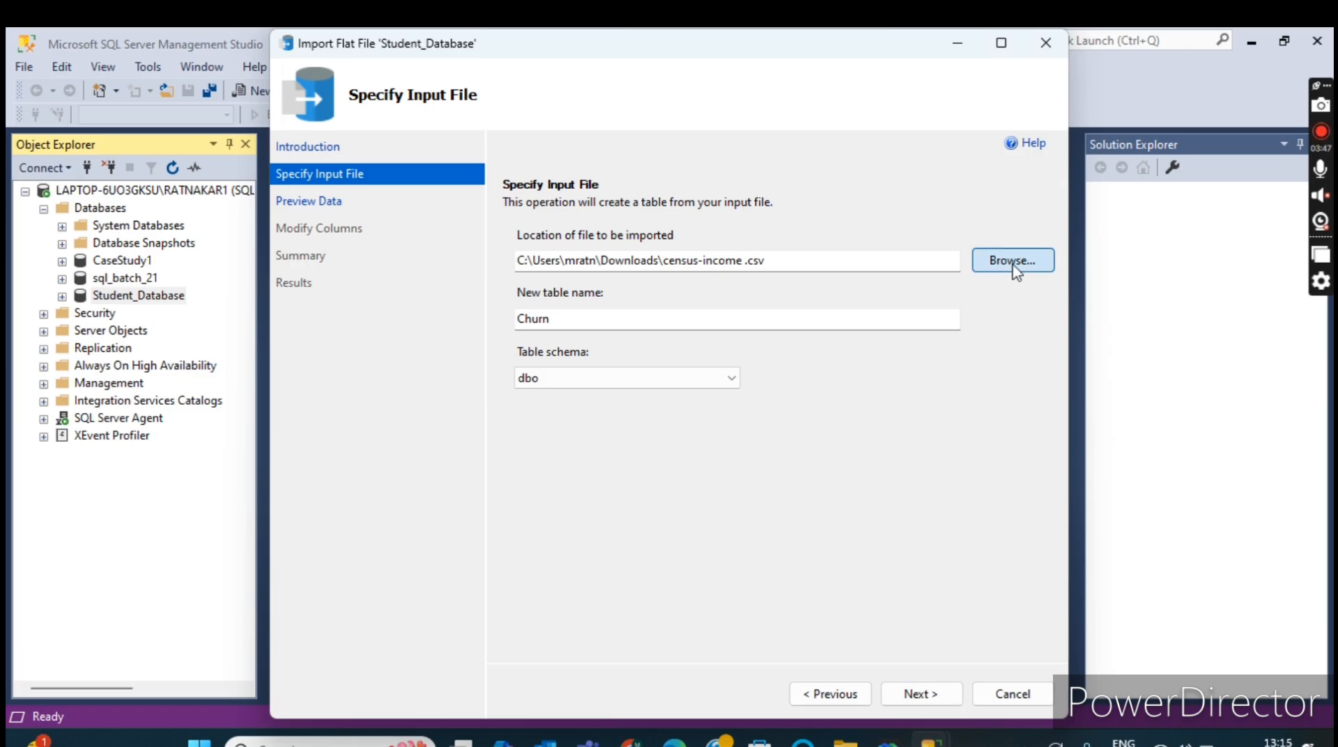
pyautogui.doubleClick(576, 295)
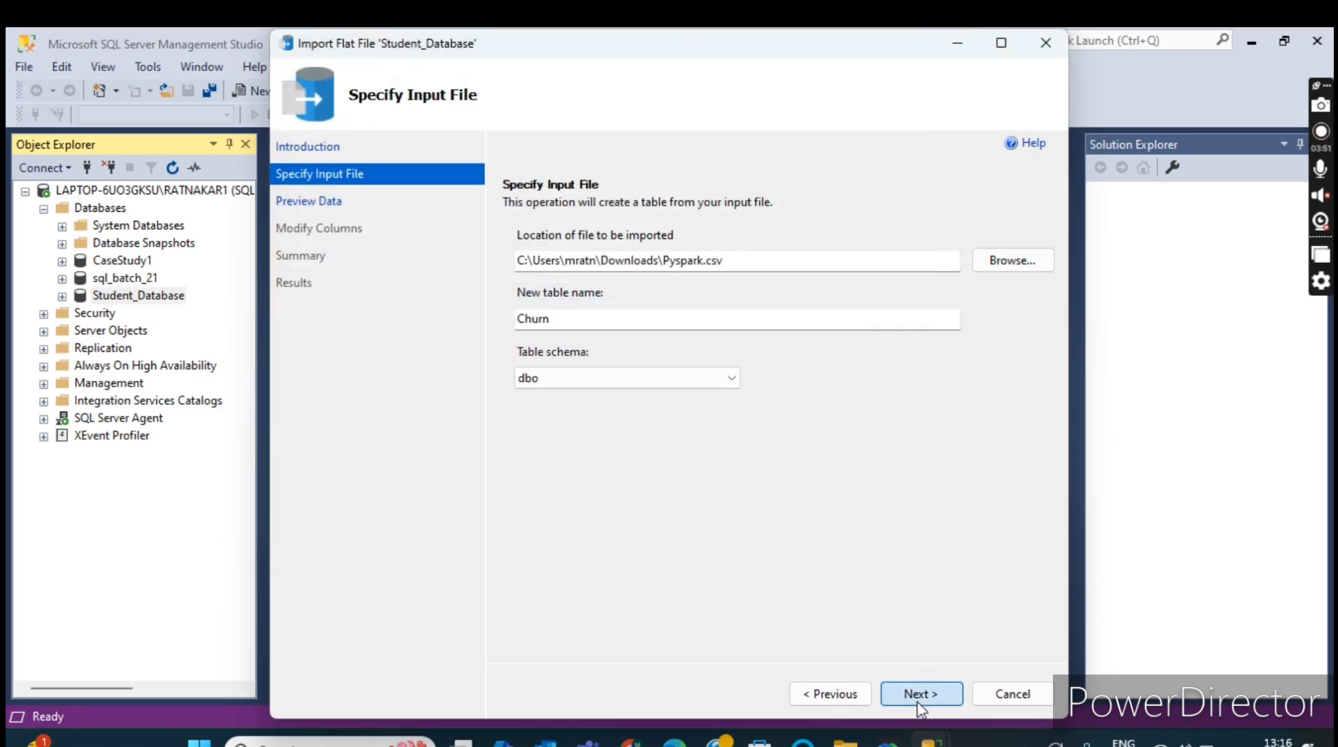
pyautogui.click(919, 693)
pyautogui.click(947, 415)
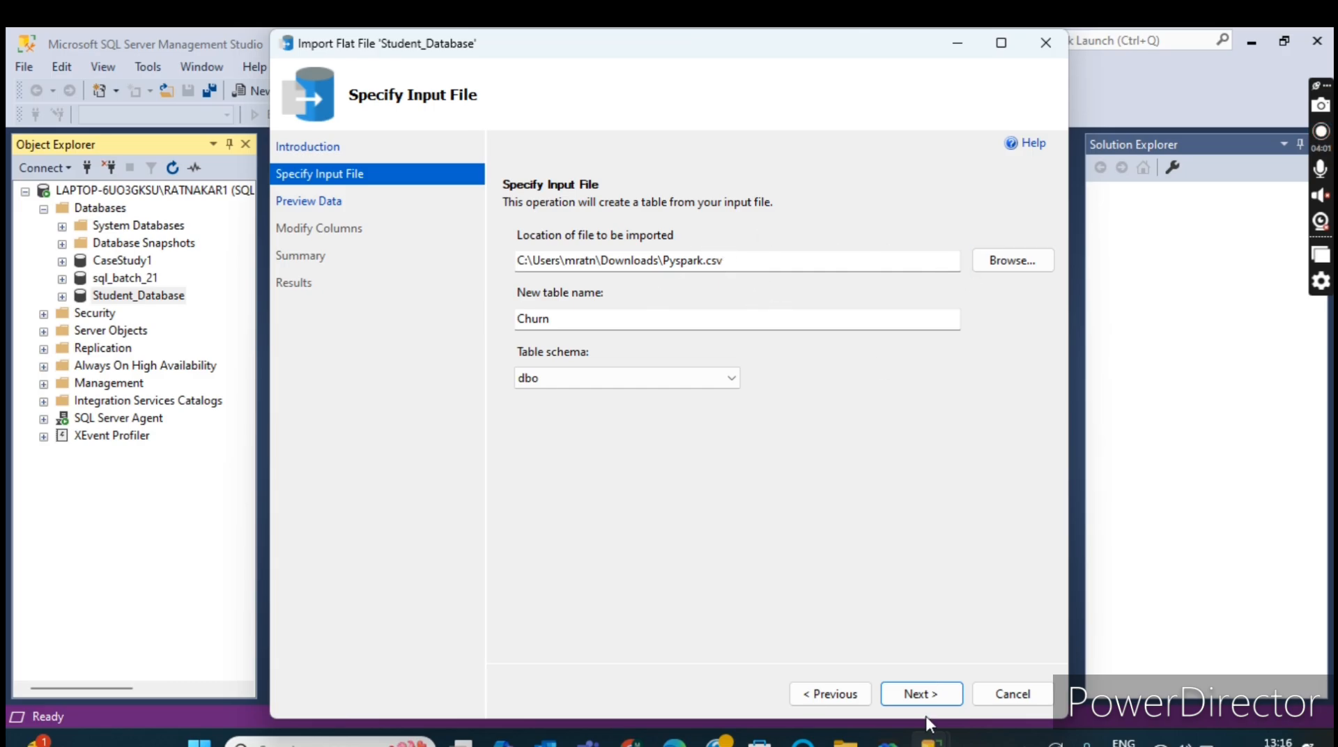
pyautogui.click(927, 695)
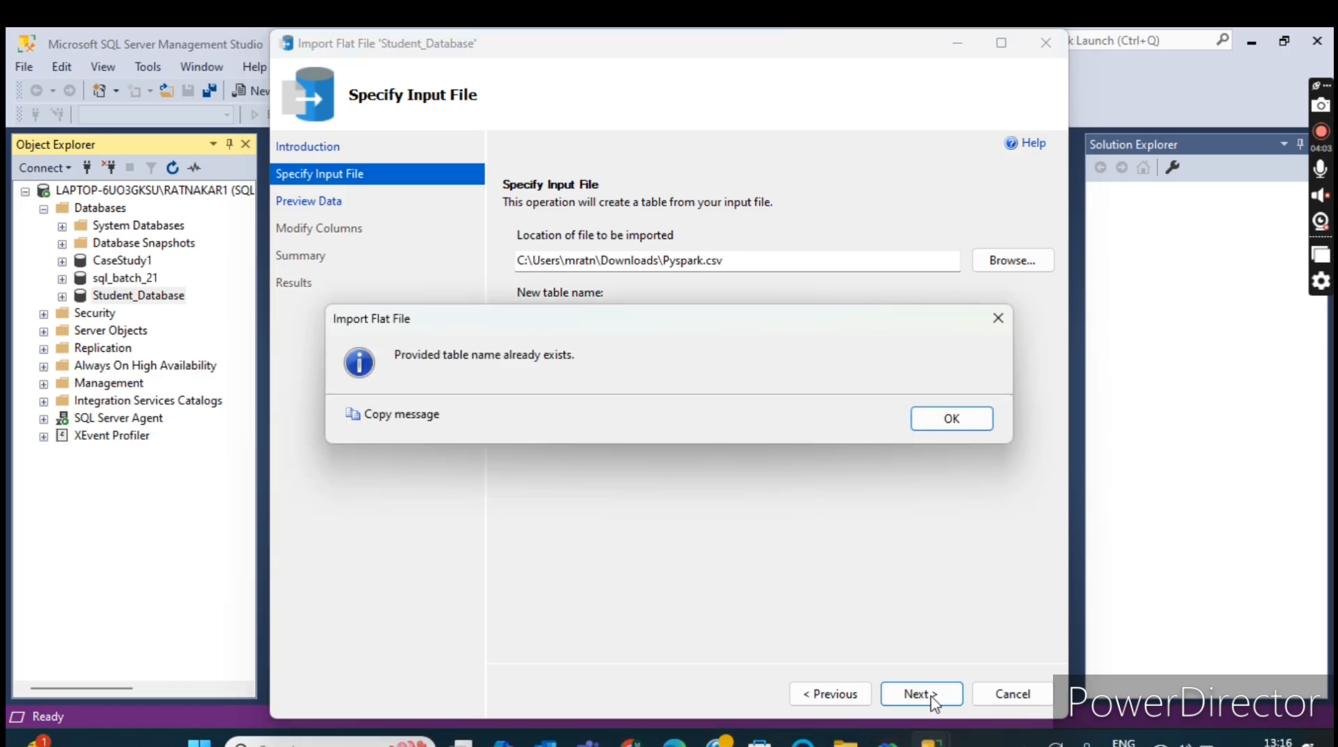
pyautogui.click(952, 418)
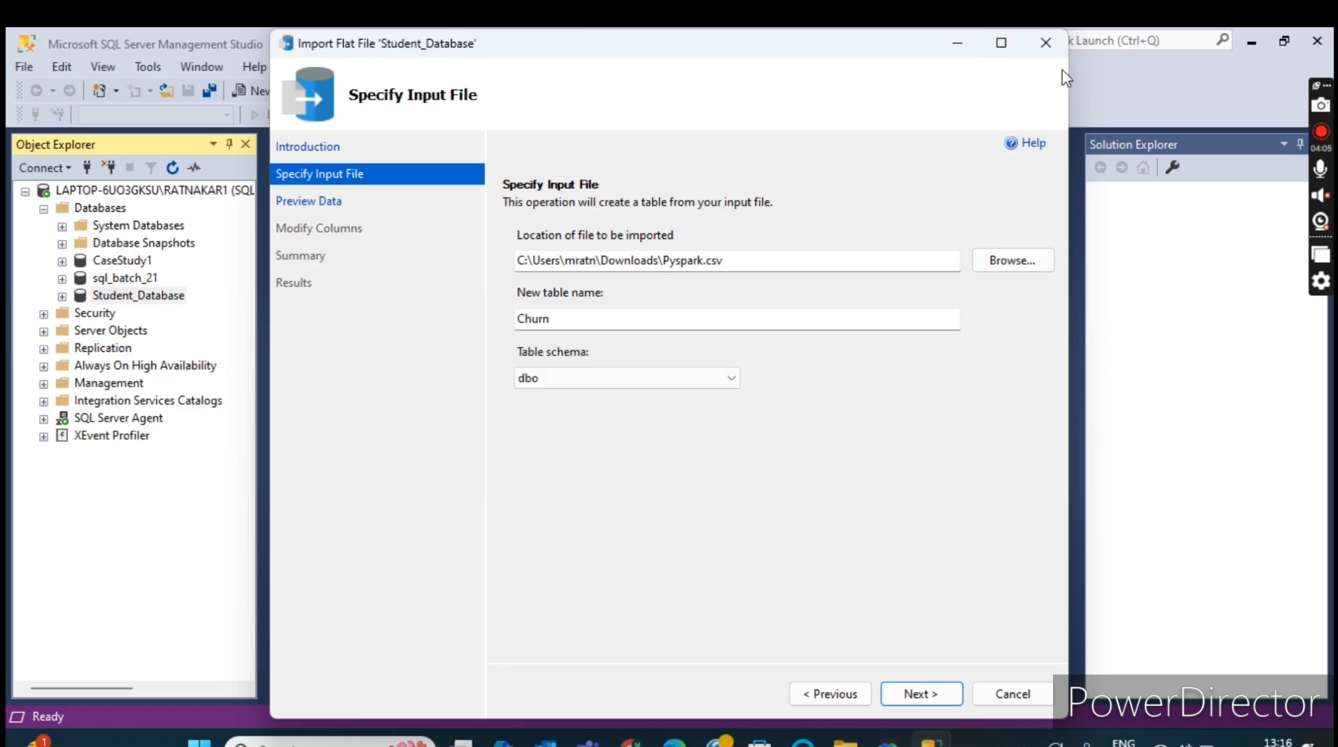
# - Cancel the unfinished Import Flat File wizard for Student_Database and discard its entries
pyautogui.click(1047, 44)
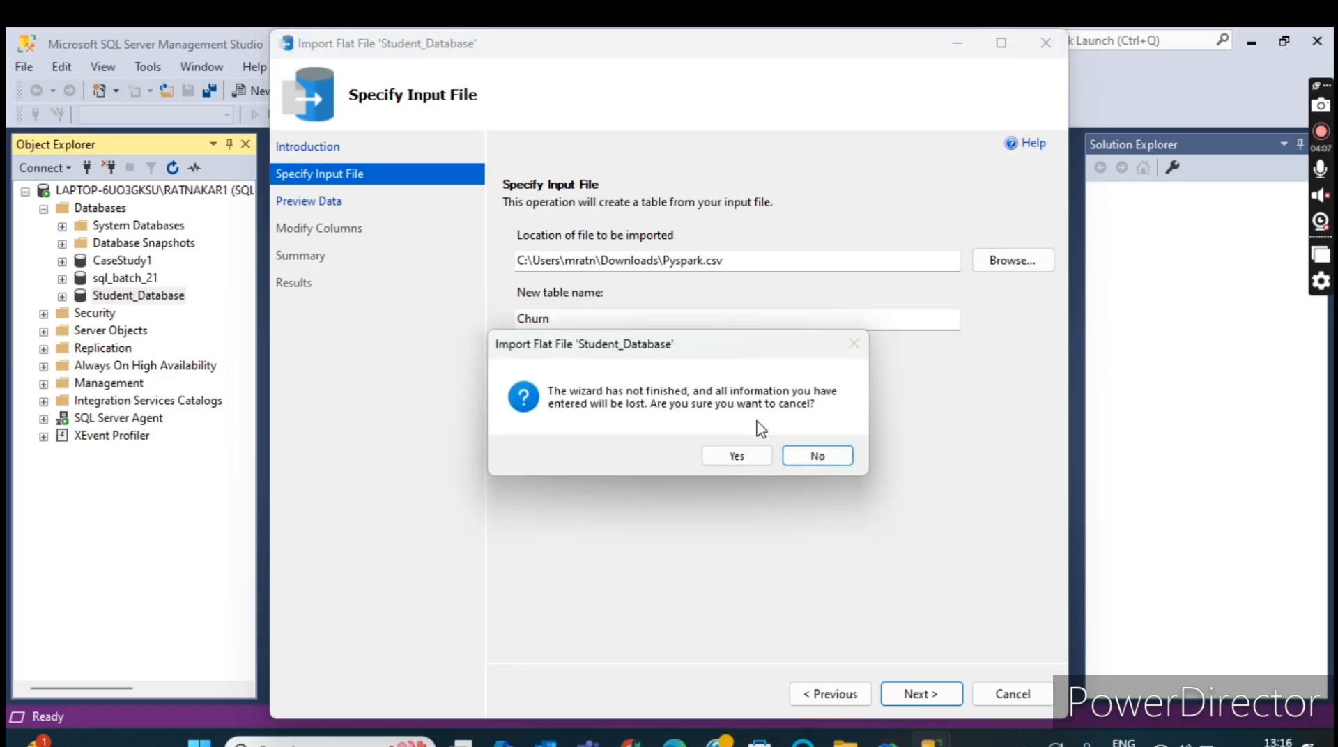
pyautogui.click(792, 458)
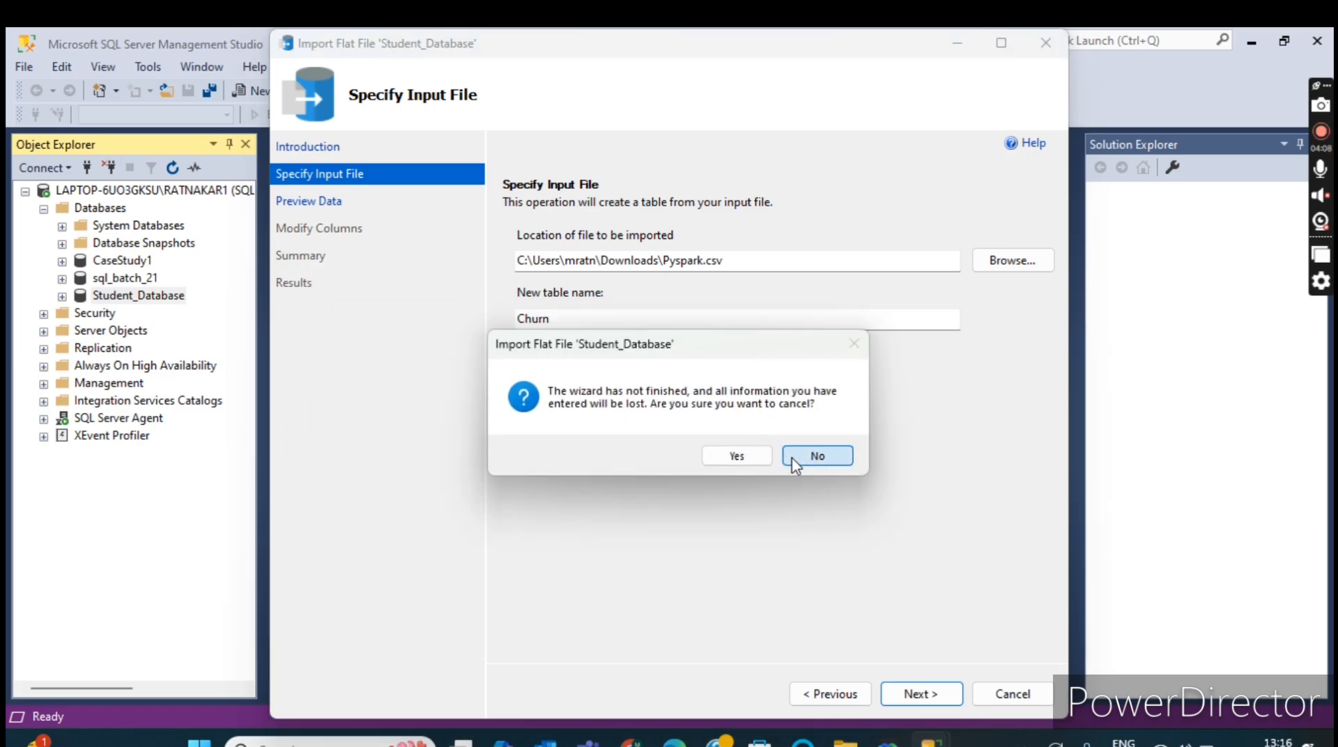
pyautogui.click(1014, 696)
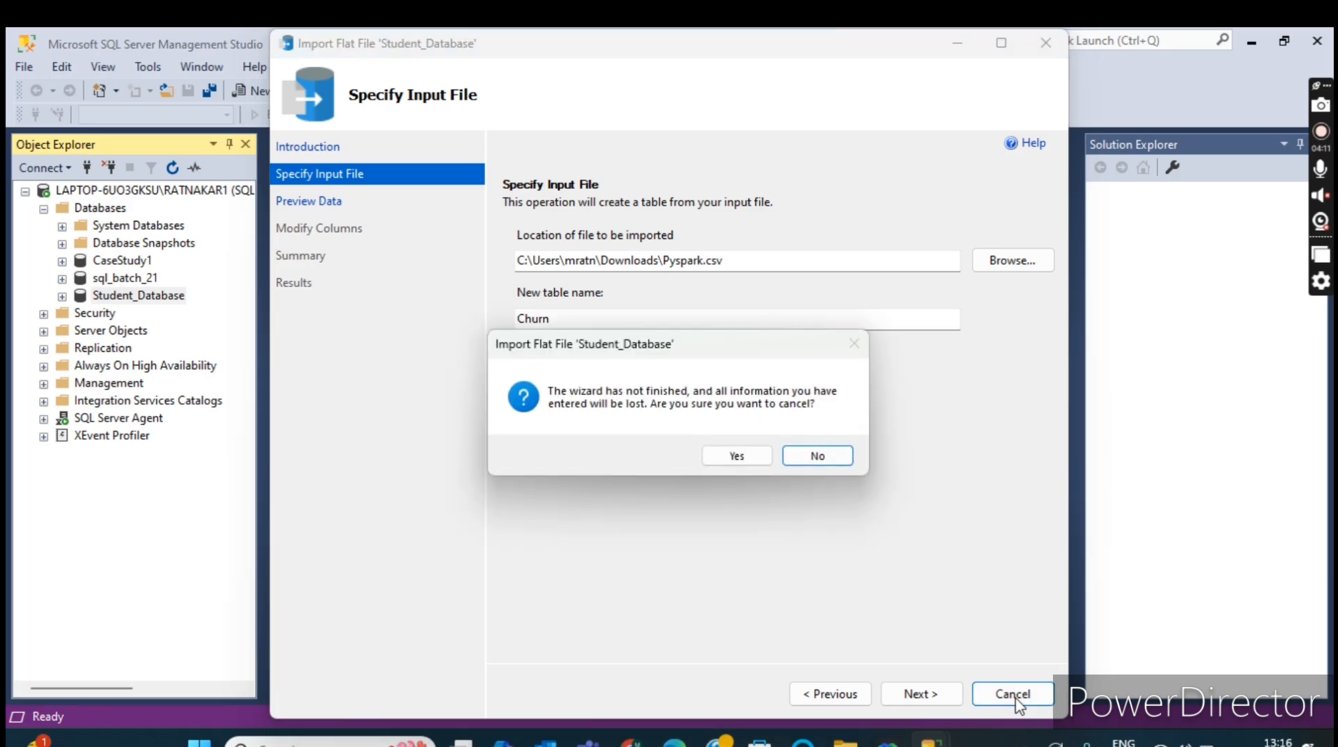
pyautogui.click(737, 456)
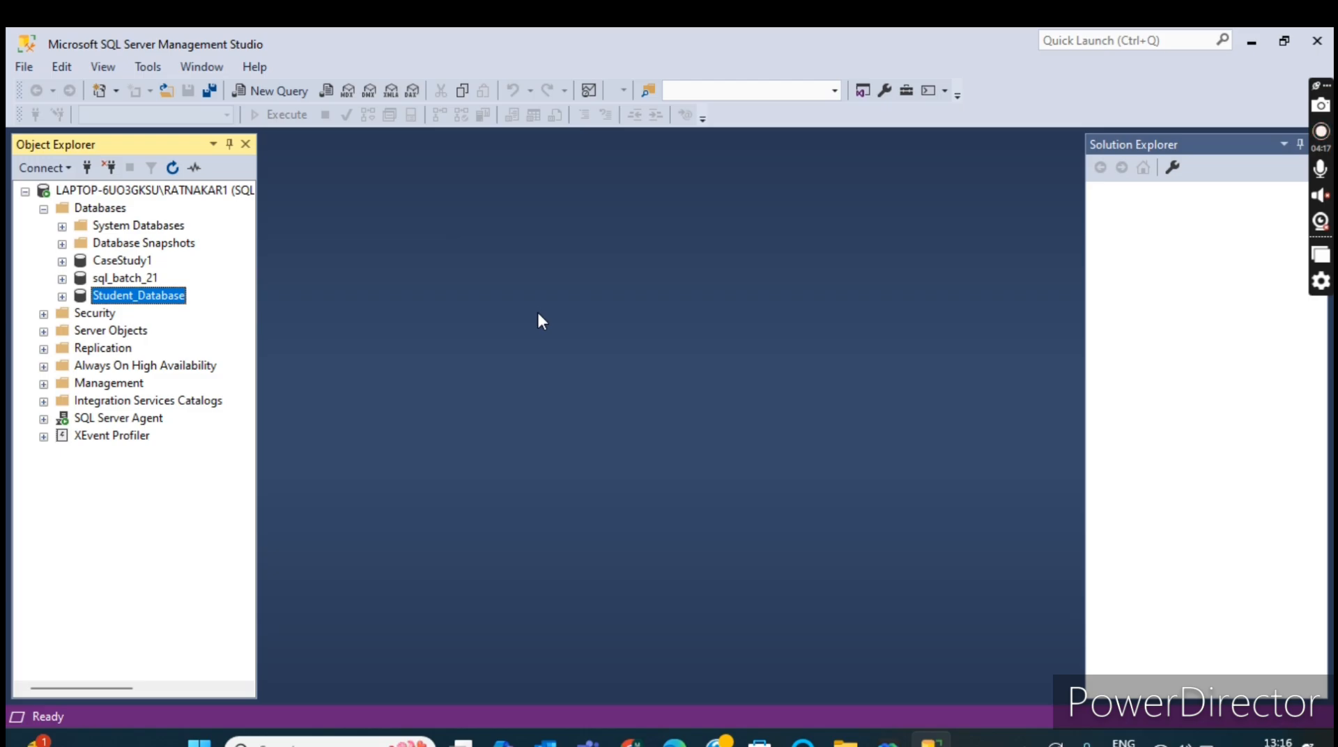
# - Open a new query on Student_Database, run "select * from Churn" and look through the returned rows
pyautogui.click(262, 98)
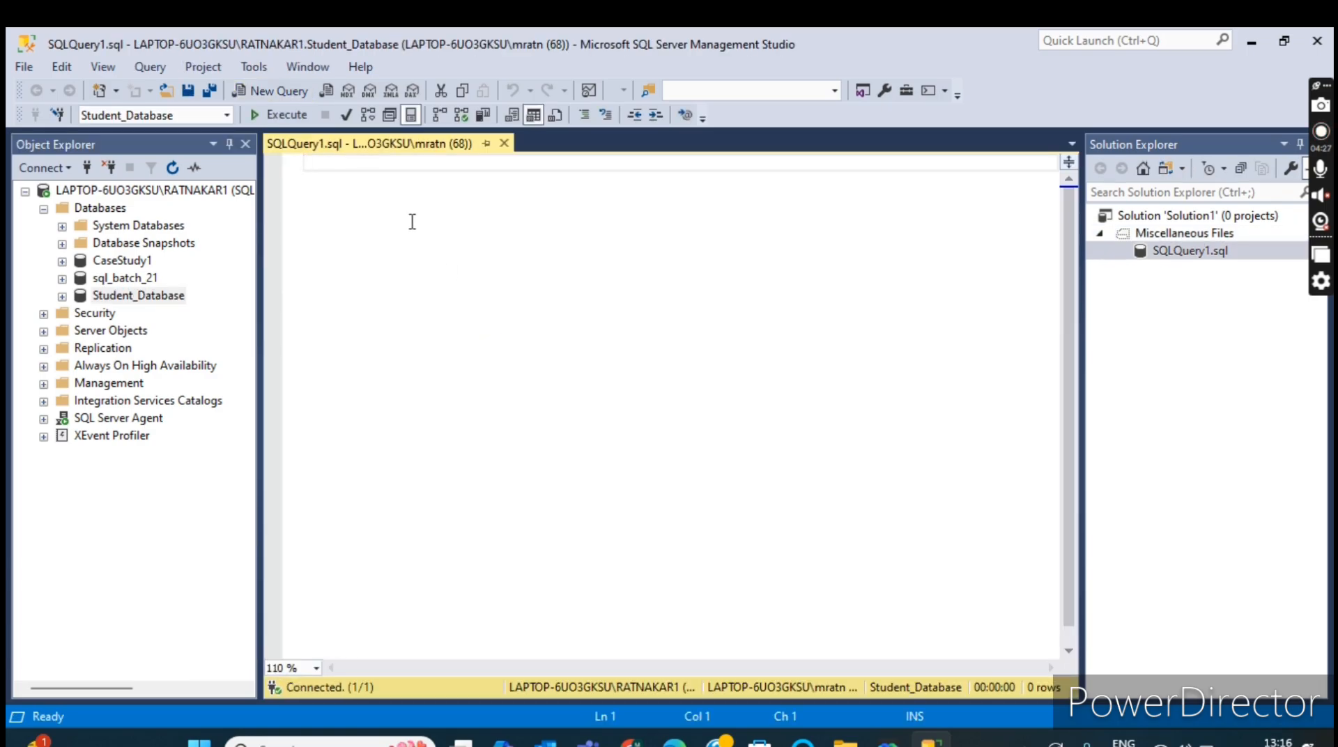
pyautogui.write('select ')
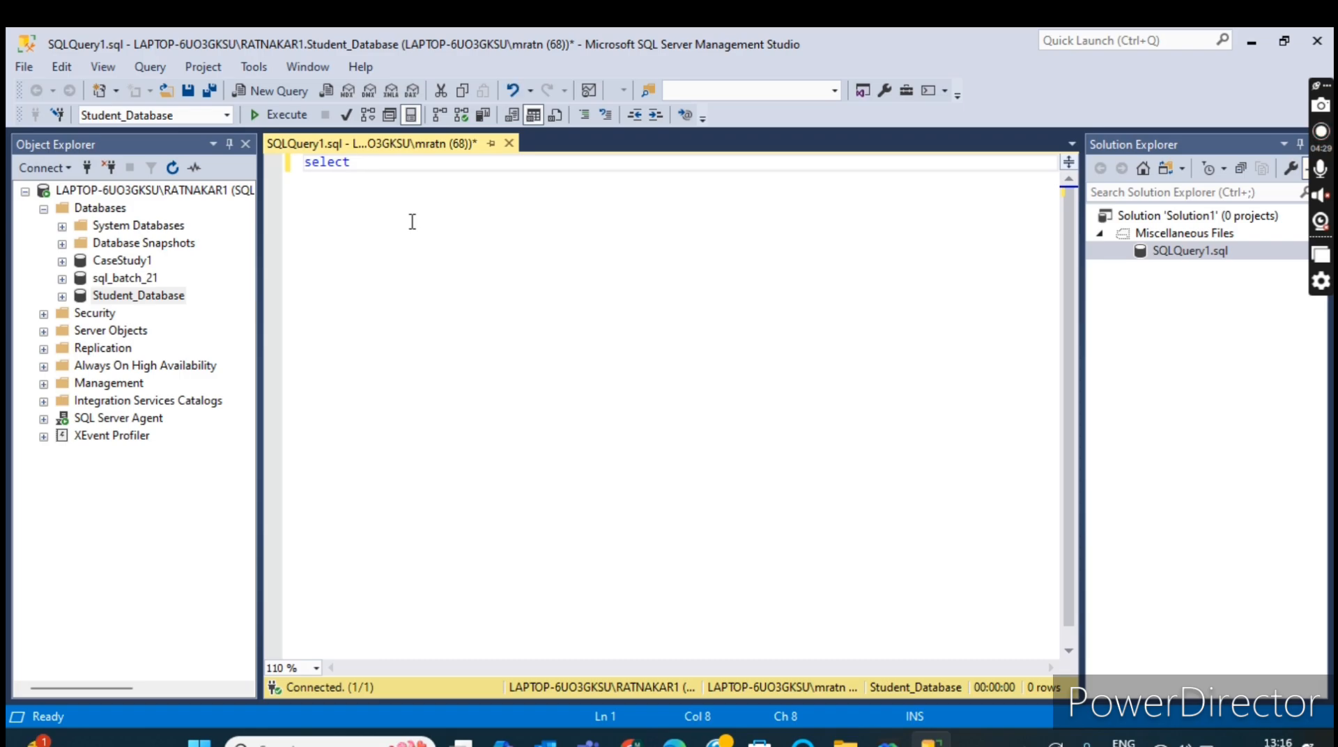
pyautogui.write('* from Ch')
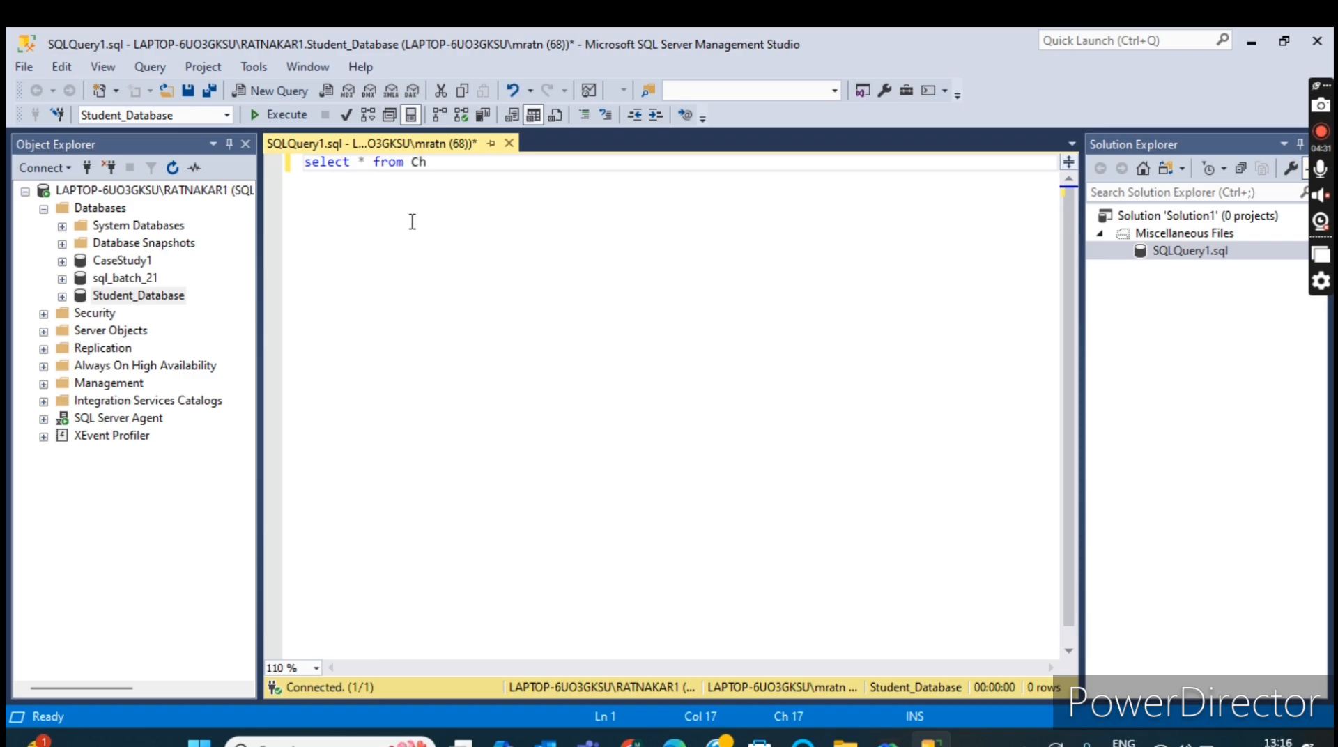
pyautogui.write('urn')
pyautogui.moveTo(454, 162); pyautogui.dragTo(289, 163)
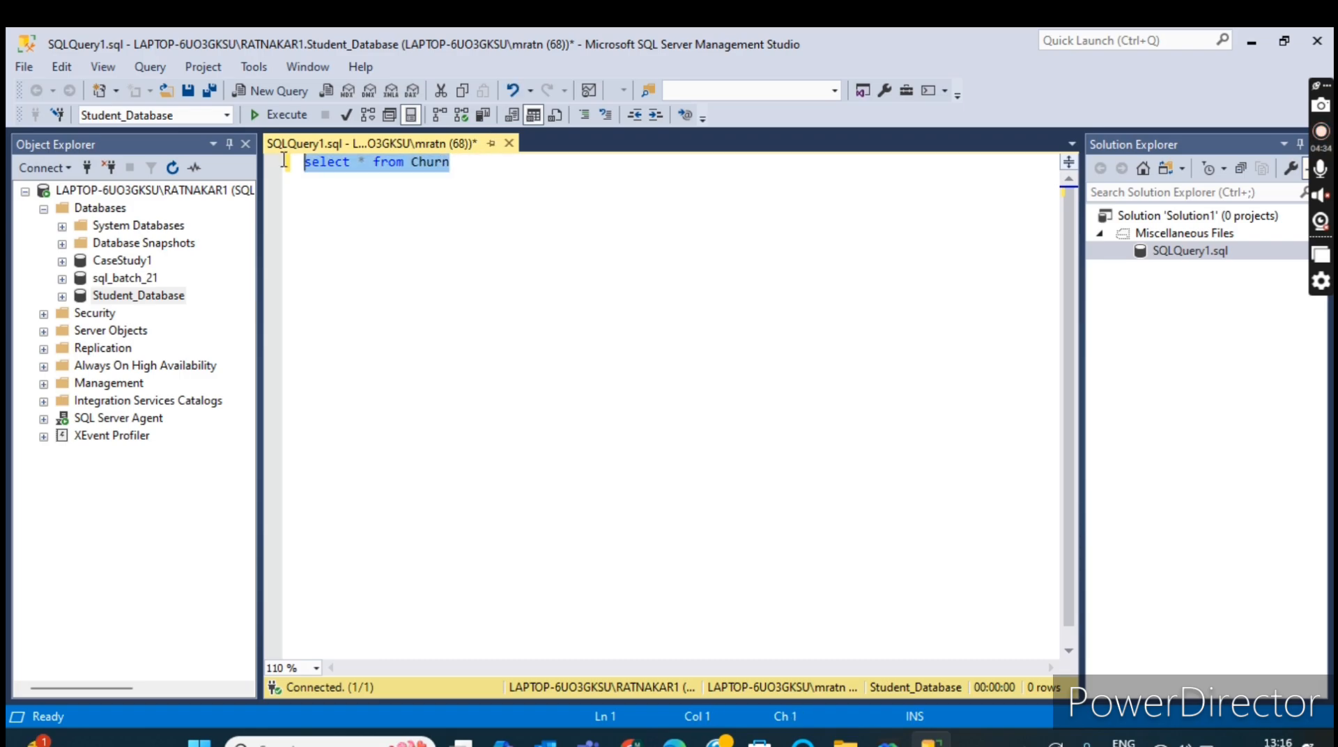
pyautogui.click(284, 115)
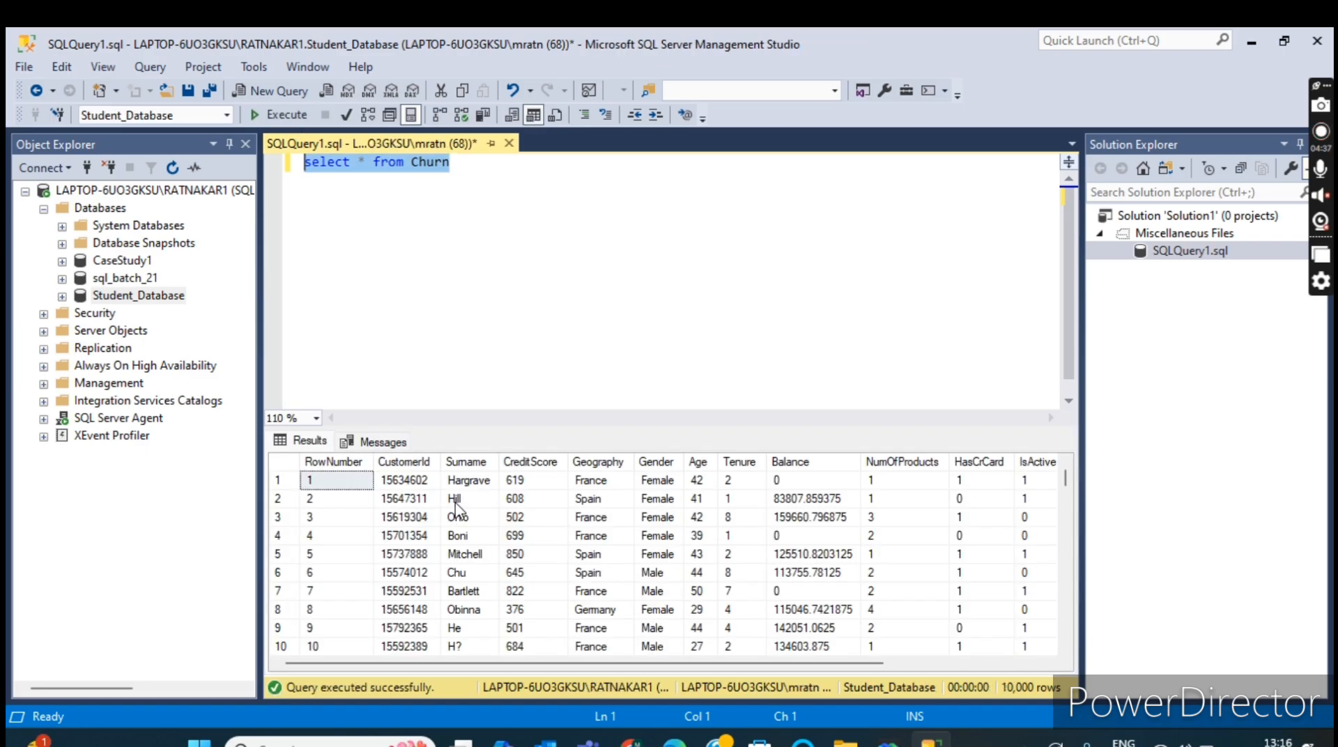
pyautogui.scroll(-3, 722, 578)
pyautogui.scroll(3, 722, 578)
# - Add a second statement, "select * from Churn", below the first one, separated by a blank line
pyautogui.click(471, 168)
pyautogui.press('Return')
pyautogui.press('Return')
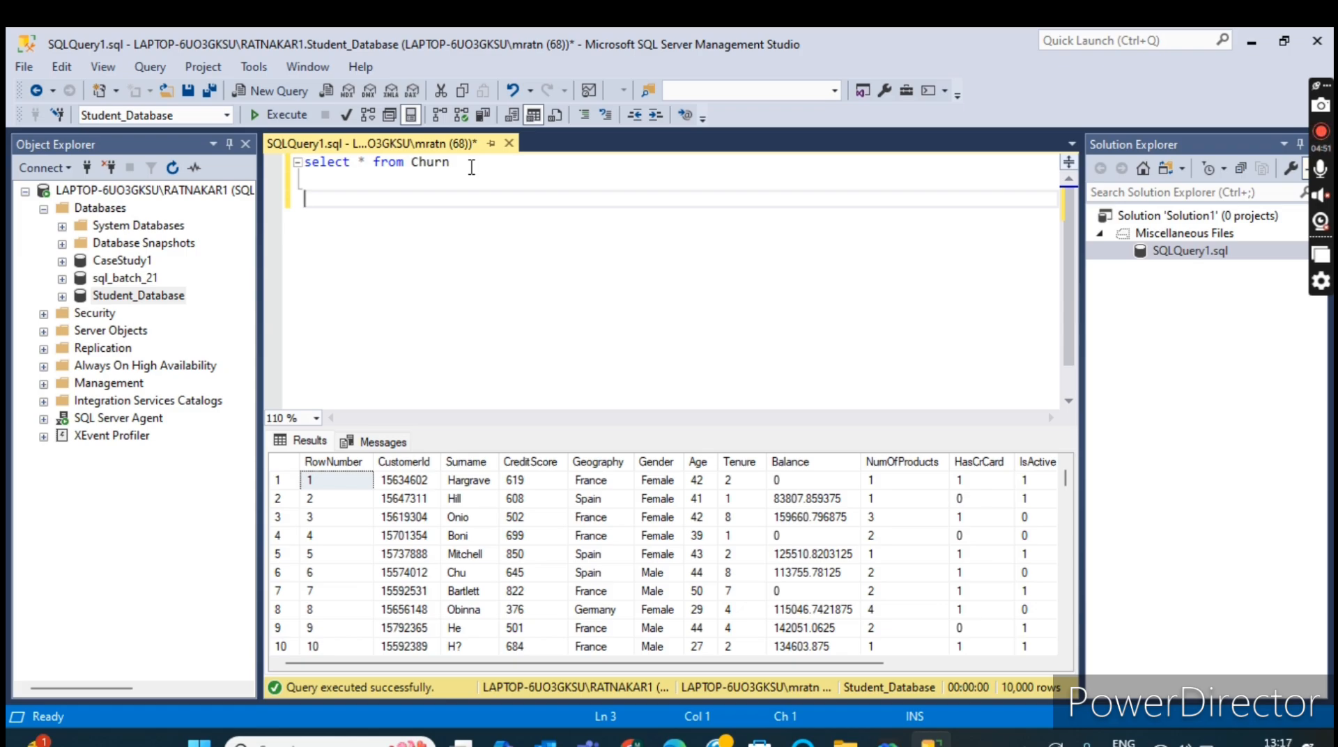
pyautogui.write('select * from ')
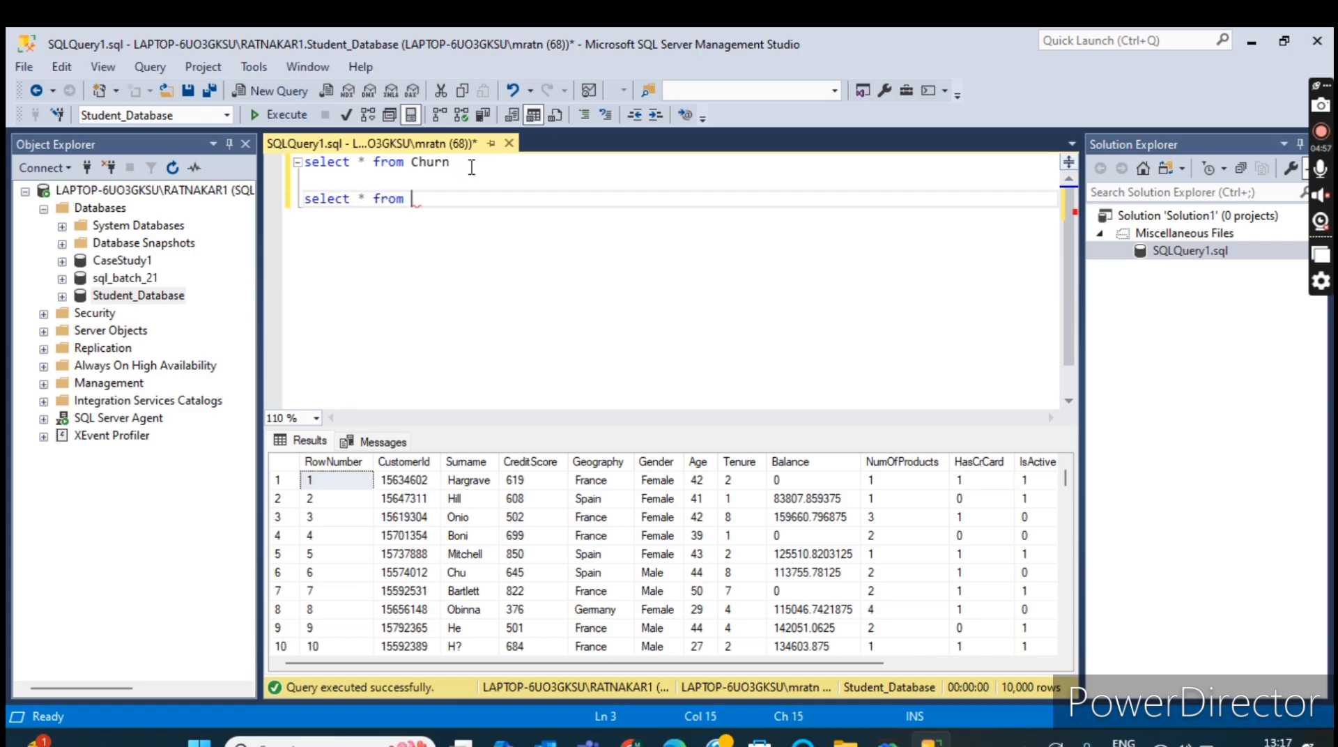
pyautogui.write('Churn')
pyautogui.press('Escape')
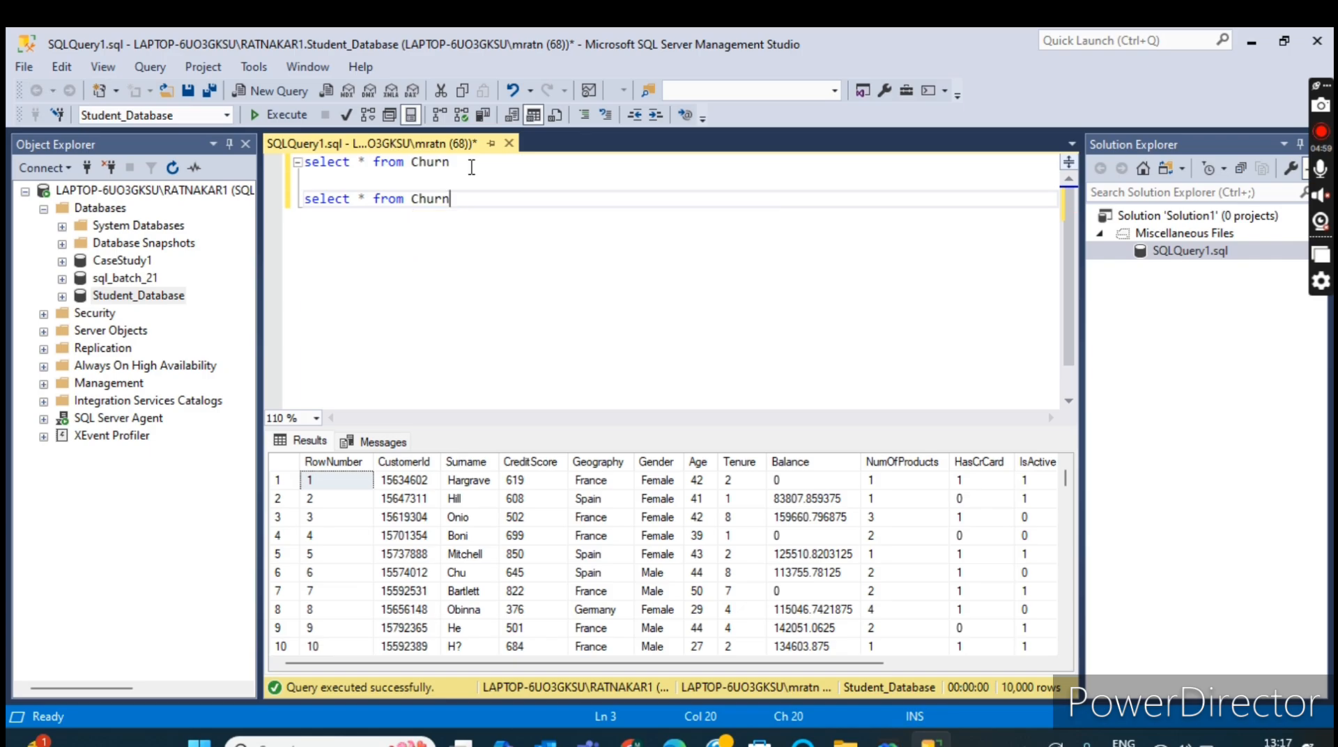
# - Filter the second statement with a where clause matching CustomerId to the customer ID in result row 2, and run only that statement
pyautogui.press('Return')
pyautogui.write('wher')
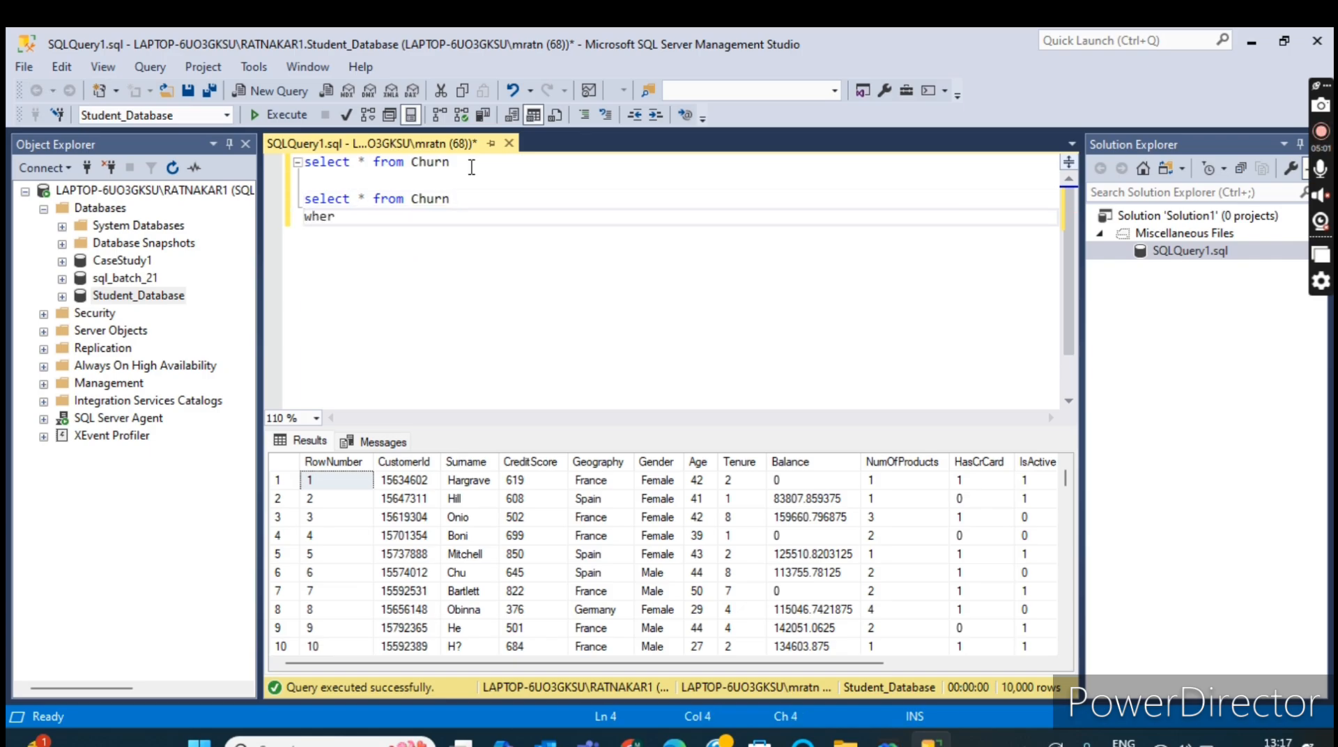
pyautogui.write('e e')
pyautogui.press('BackSpace')
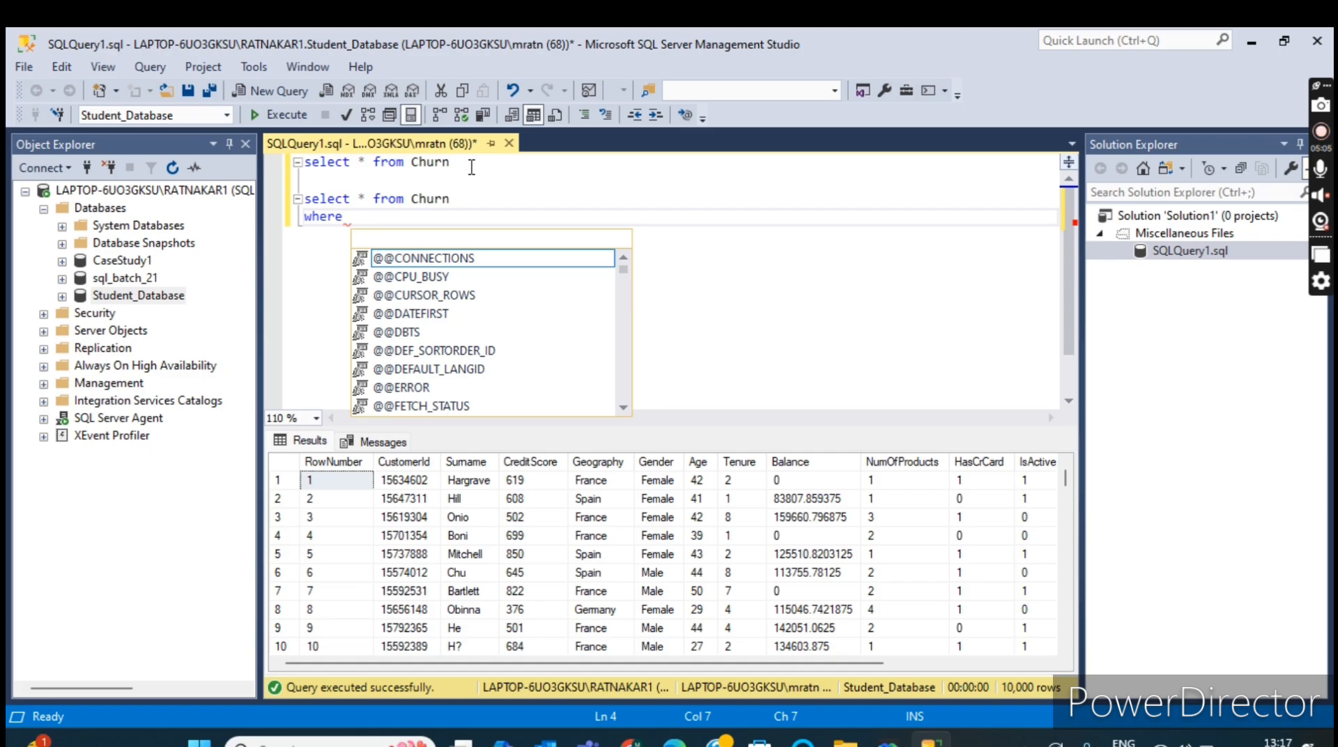
pyautogui.write('Cut')
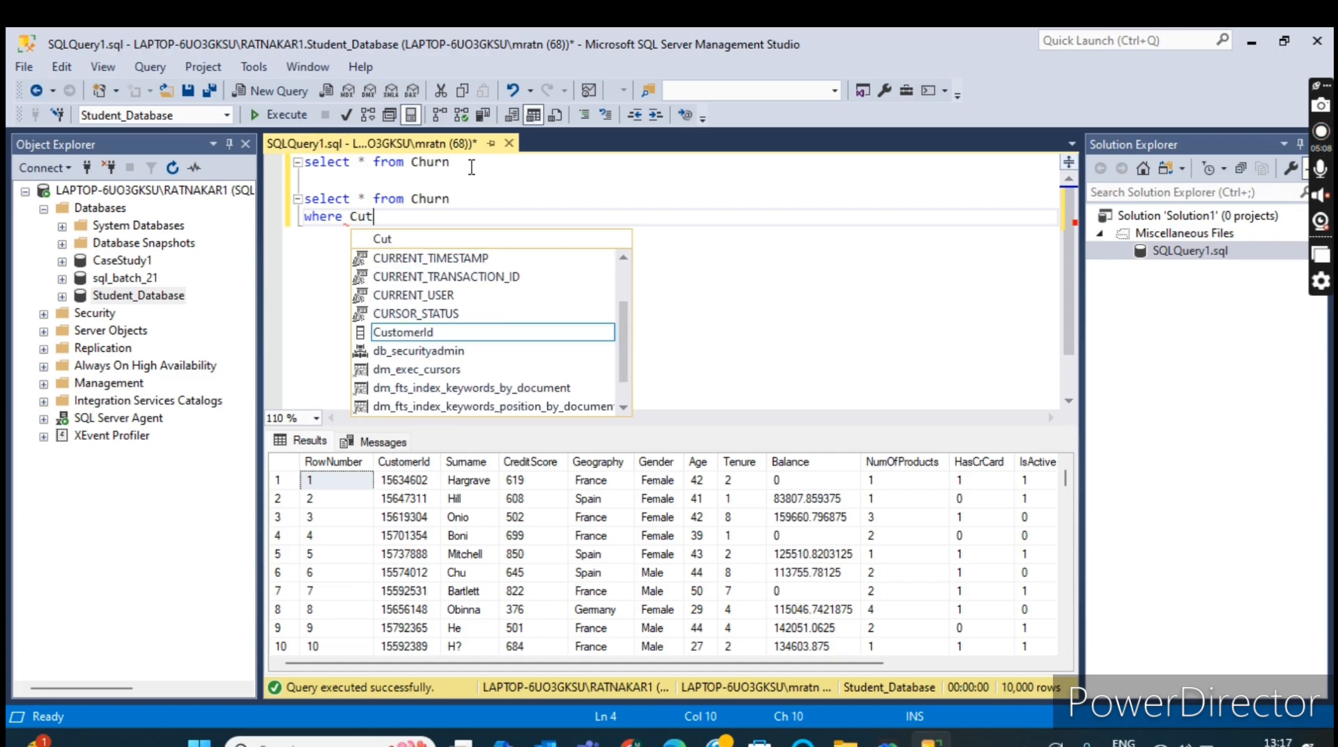
pyautogui.press('Tab')
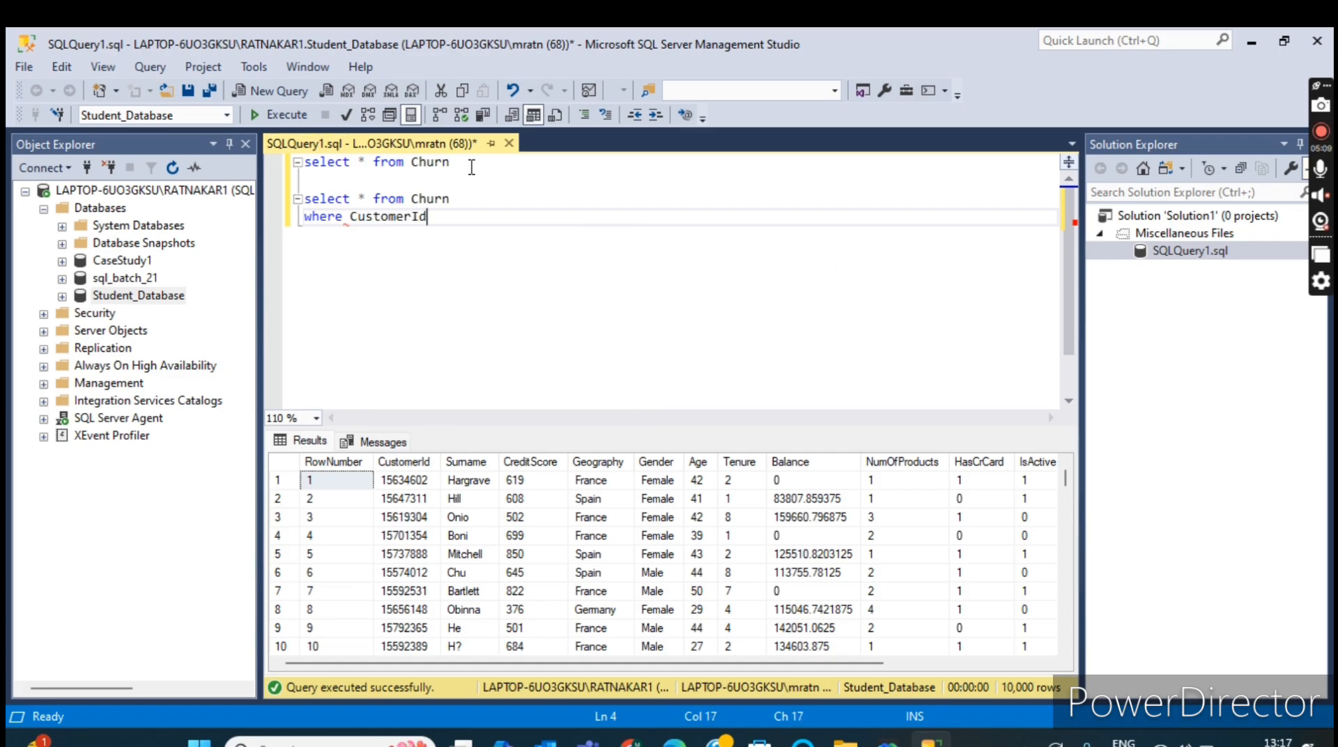
pyautogui.write('=15647')
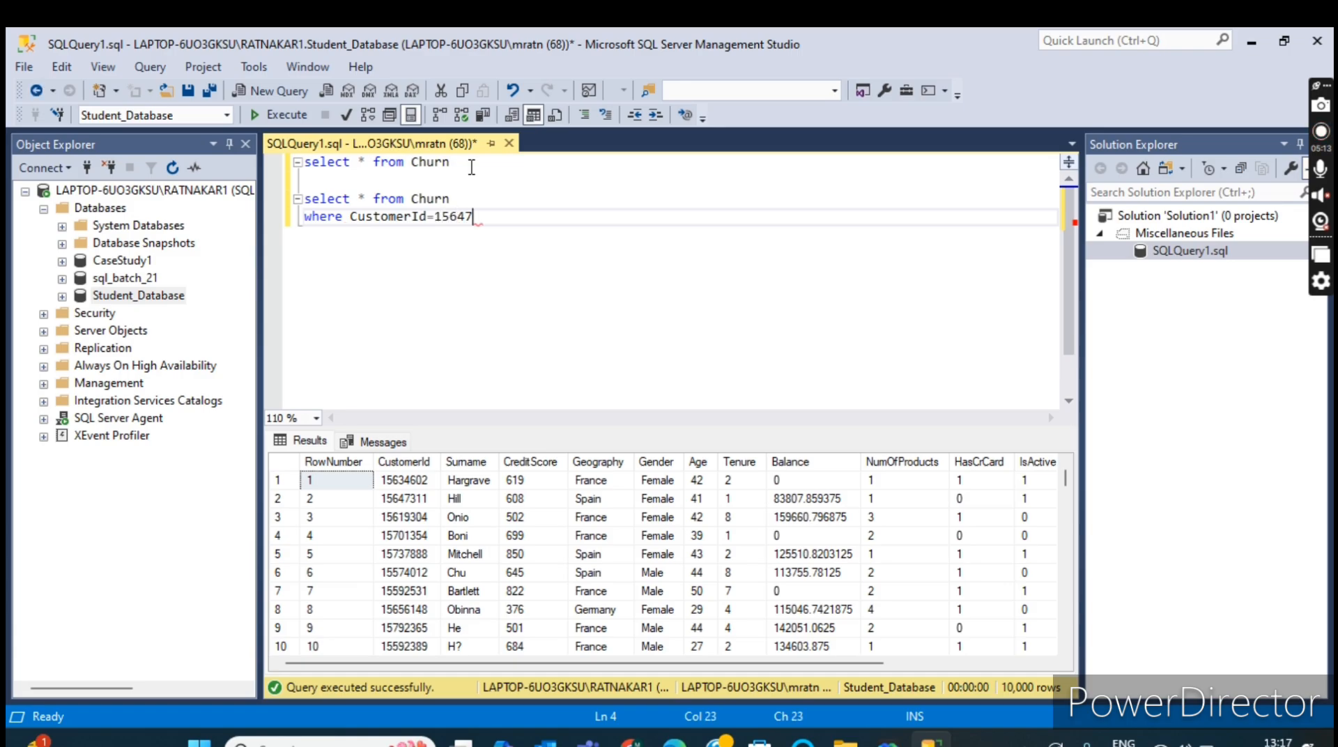
pyautogui.write('311')
pyautogui.moveTo(503, 221); pyautogui.dragTo(305, 200)
pyautogui.click(285, 115)
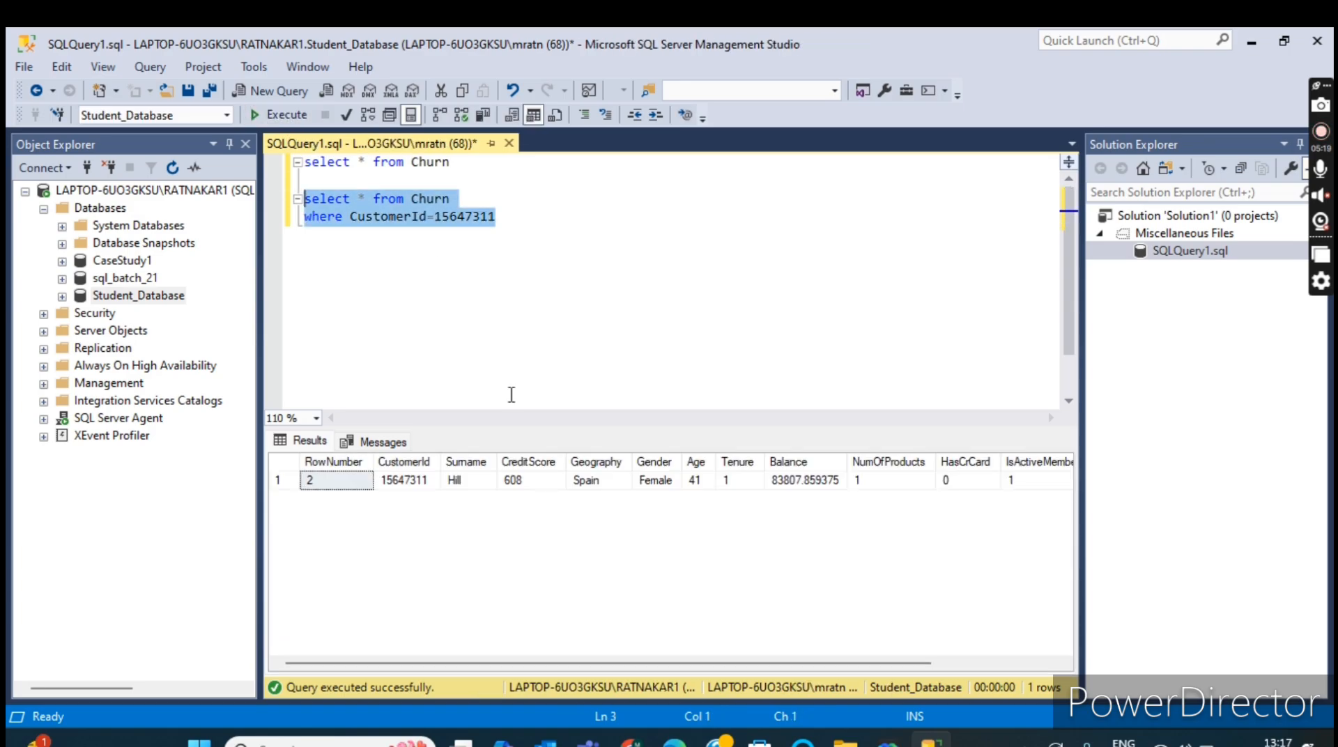
pyautogui.click(389, 217)
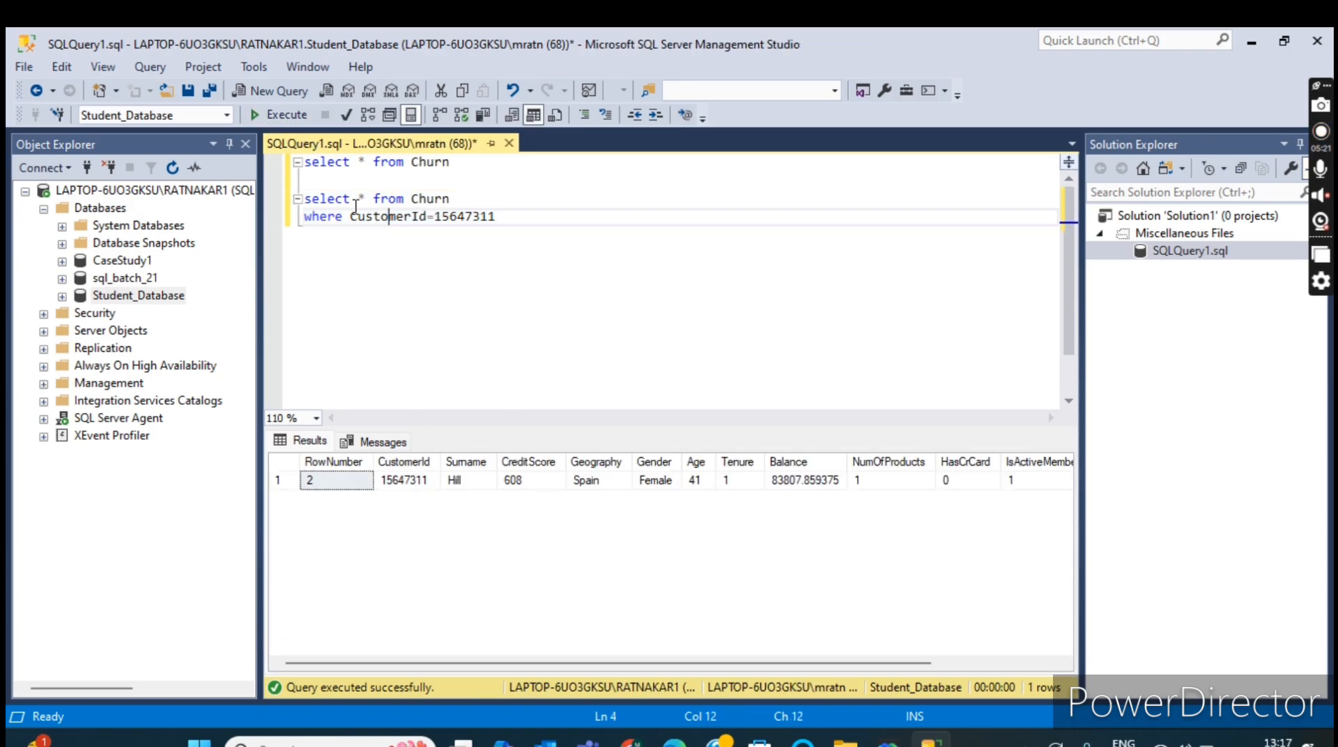
# - Examine the second statement's select and where clauses and compare the CustomerId condition with the RowNumber and CustomerId values in the returned row
pyautogui.moveTo(359, 200); pyautogui.dragTo(470, 204)
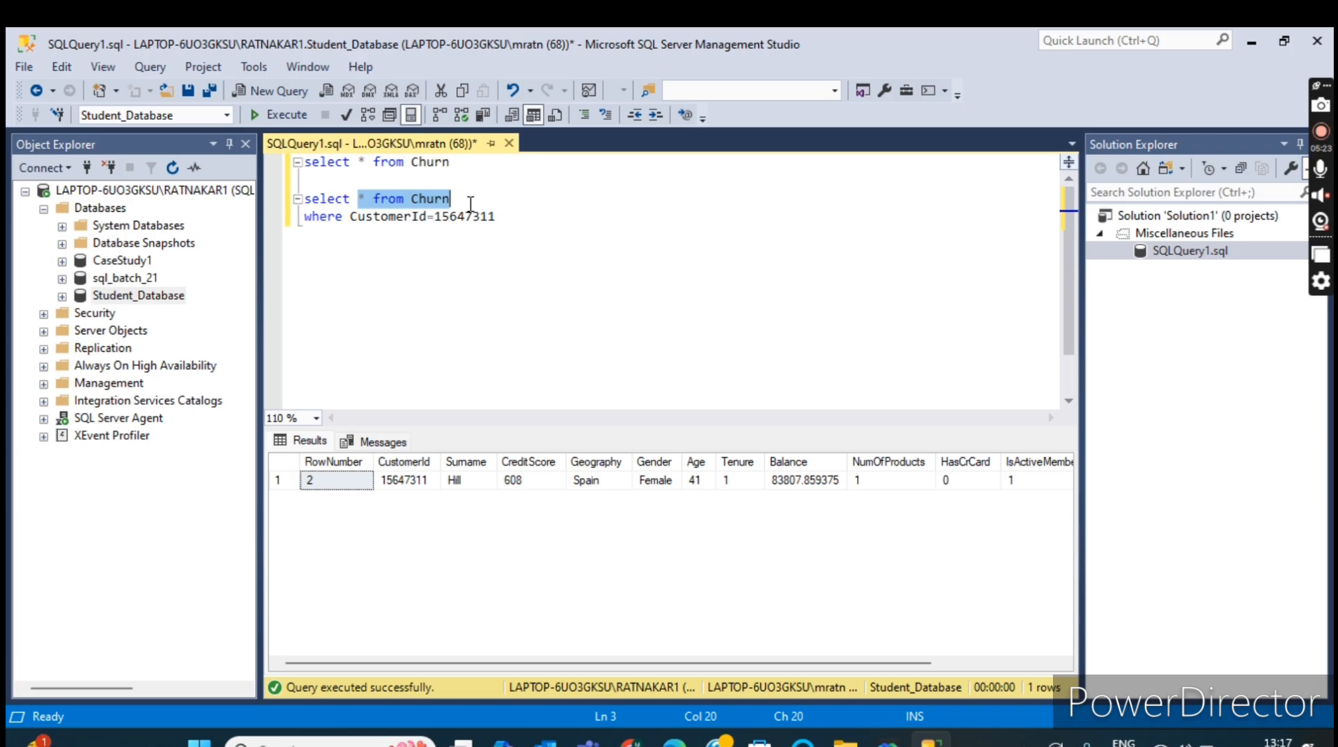
pyautogui.click(372, 227)
pyautogui.click(324, 203)
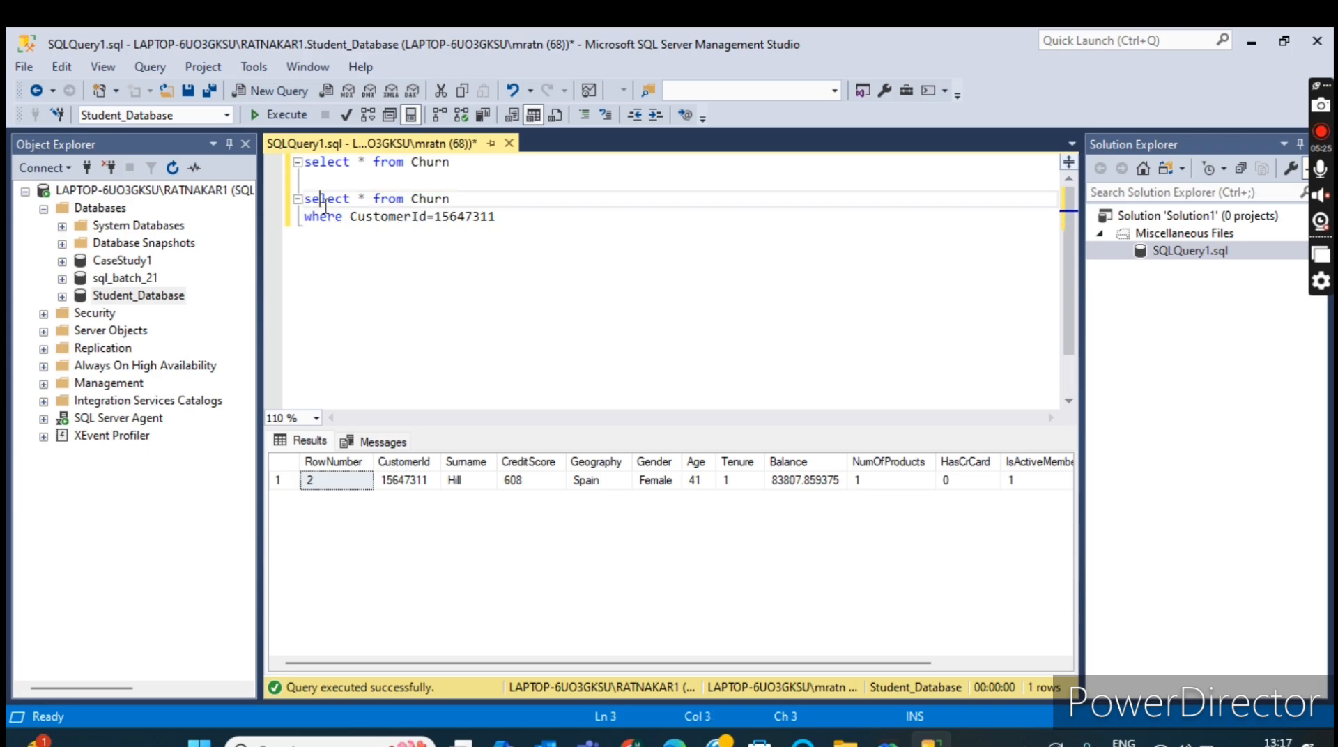
pyautogui.moveTo(325, 203); pyautogui.dragTo(450, 207)
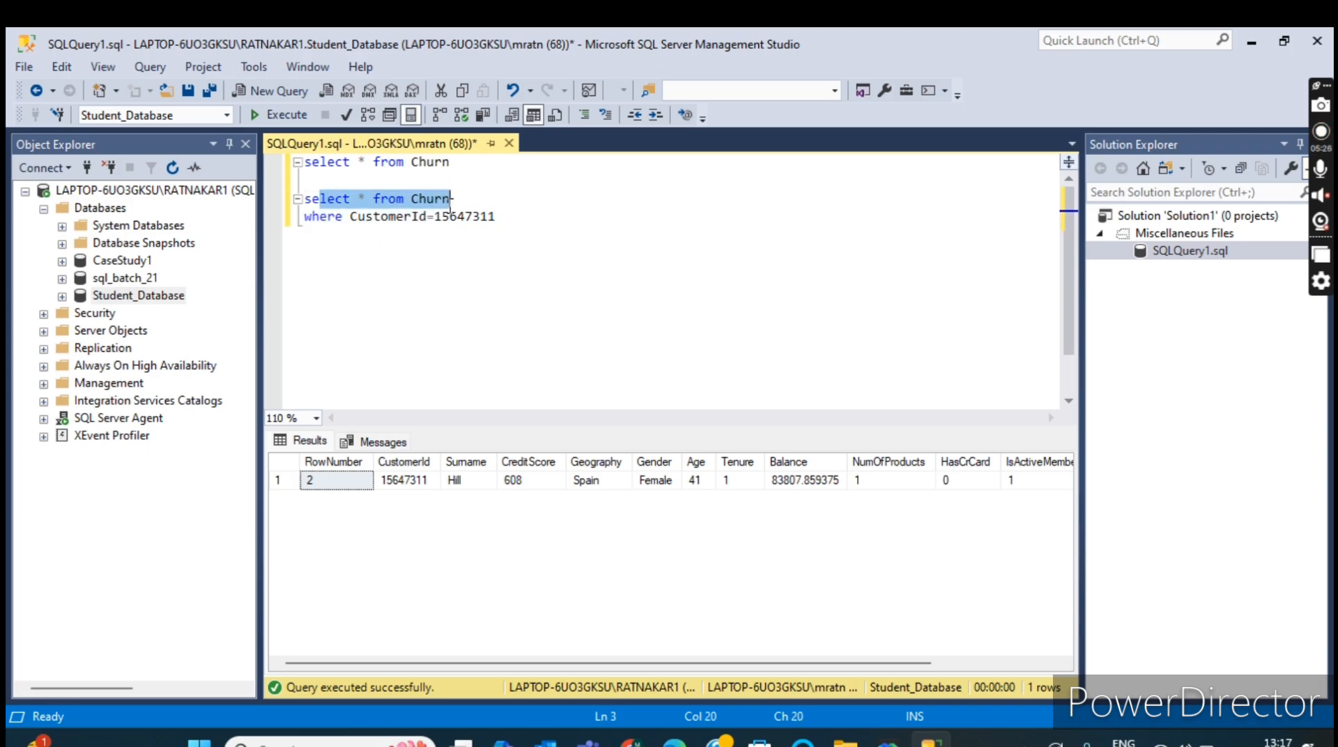
pyautogui.click(369, 200)
pyautogui.moveTo(348, 219); pyautogui.dragTo(498, 226)
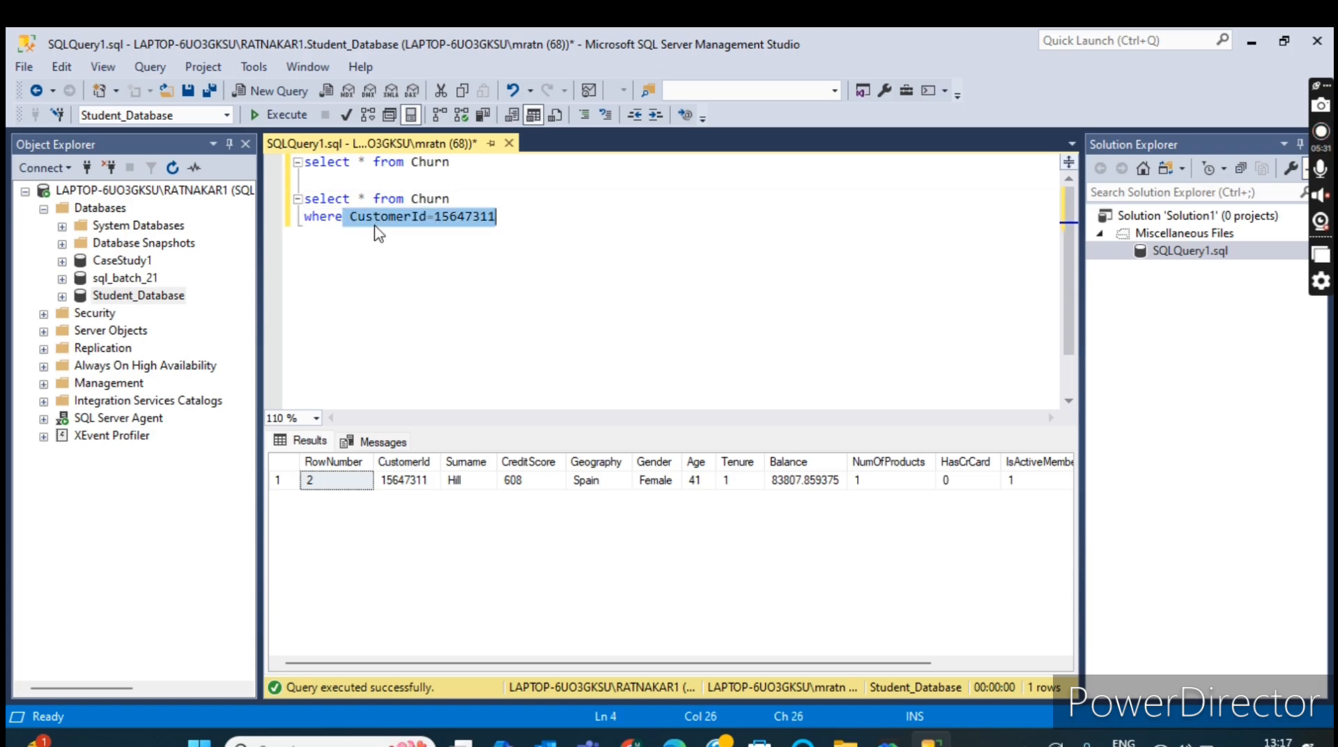
pyautogui.click(410, 481)
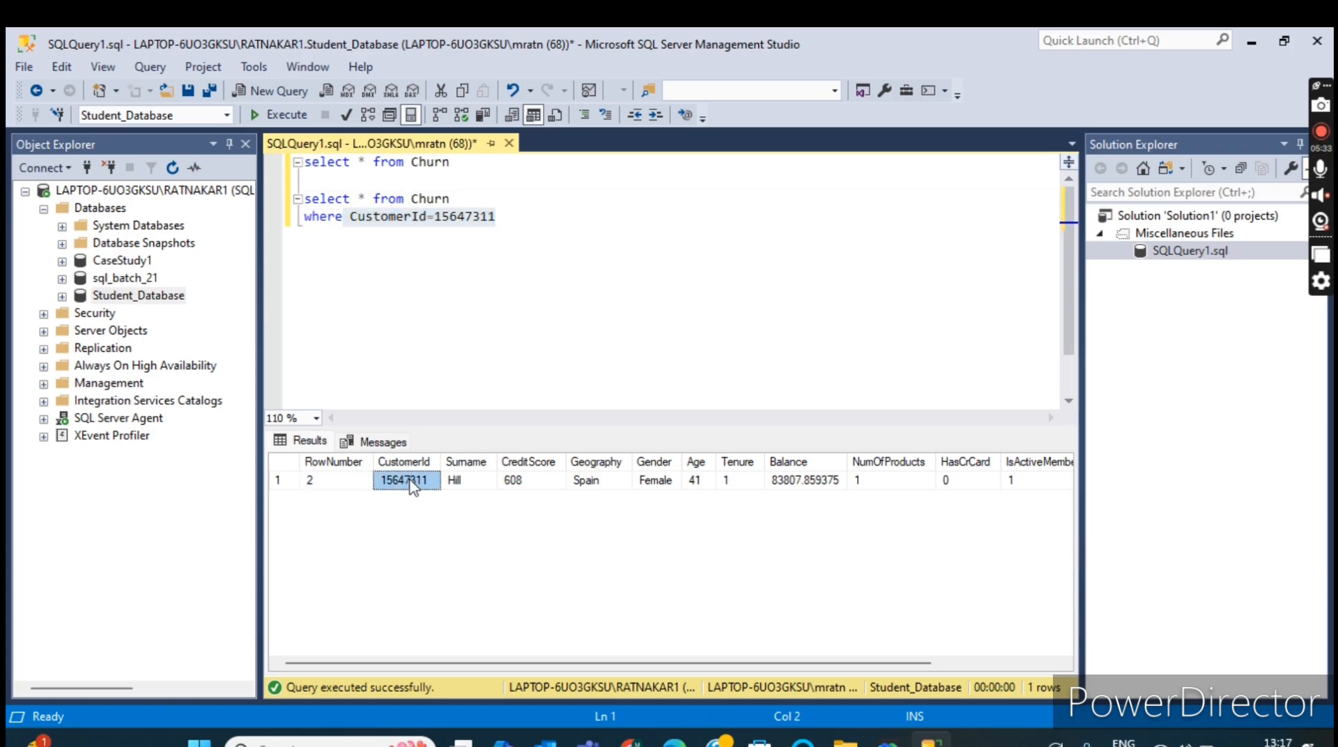
pyautogui.click(350, 481)
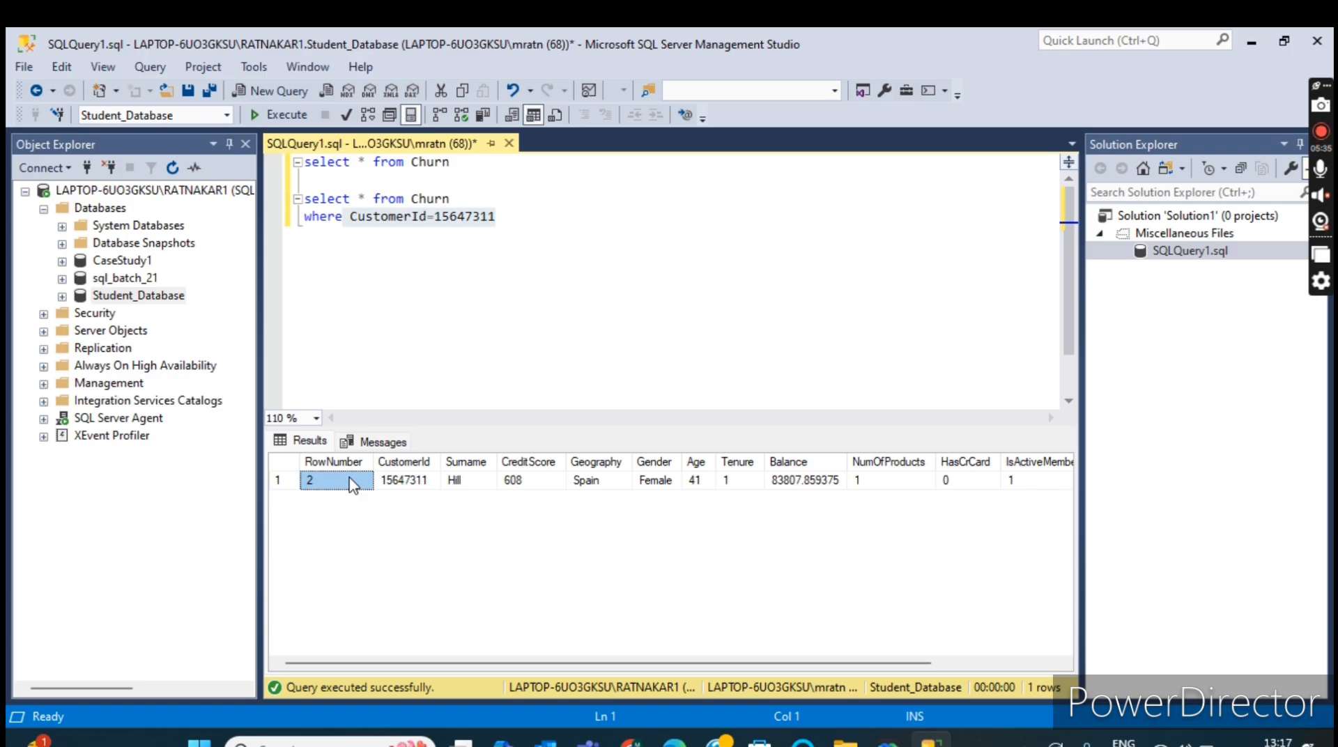
pyautogui.click(404, 481)
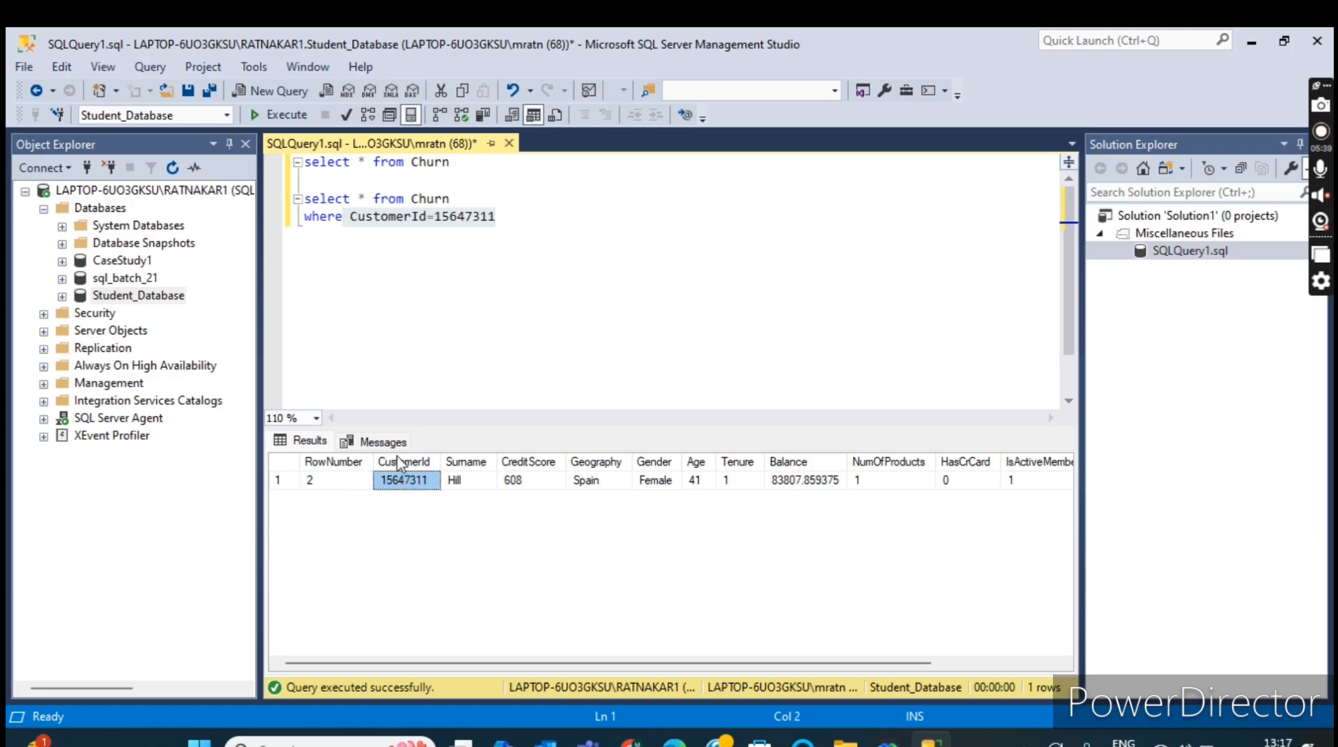
pyautogui.click(480, 243)
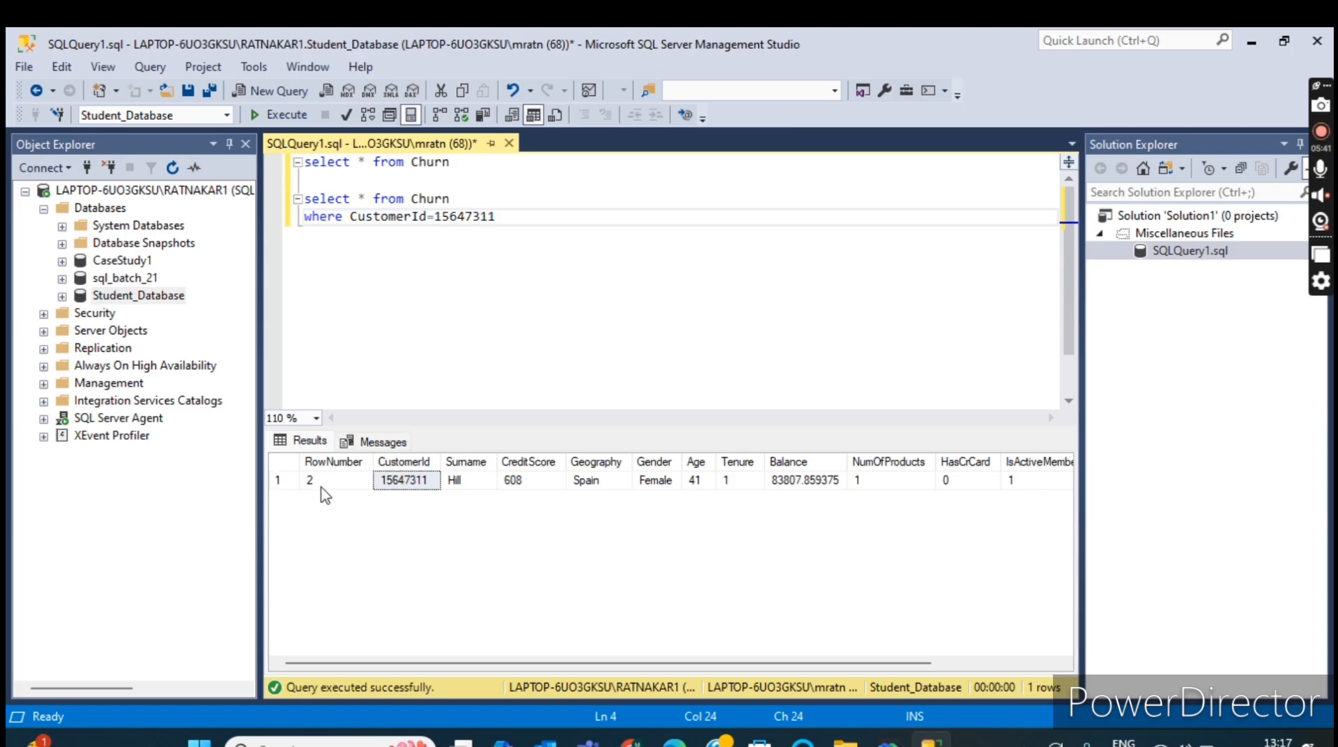